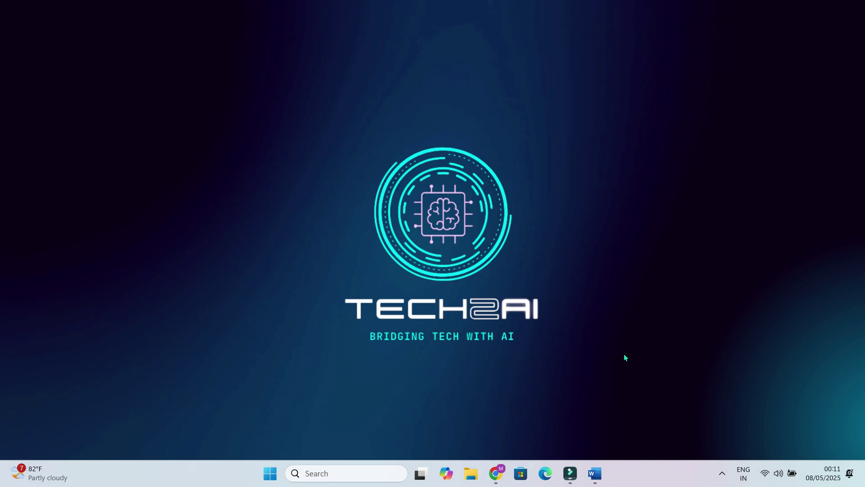
Search Google for 'Qwen 3' and open the chat.qwen.ai result
left_click(495, 473)
left_click(324, 211)
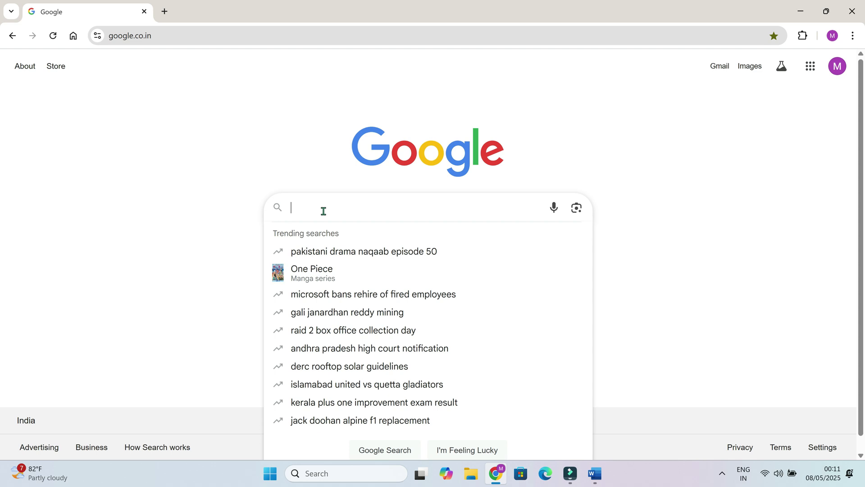
type("Qwen 3")
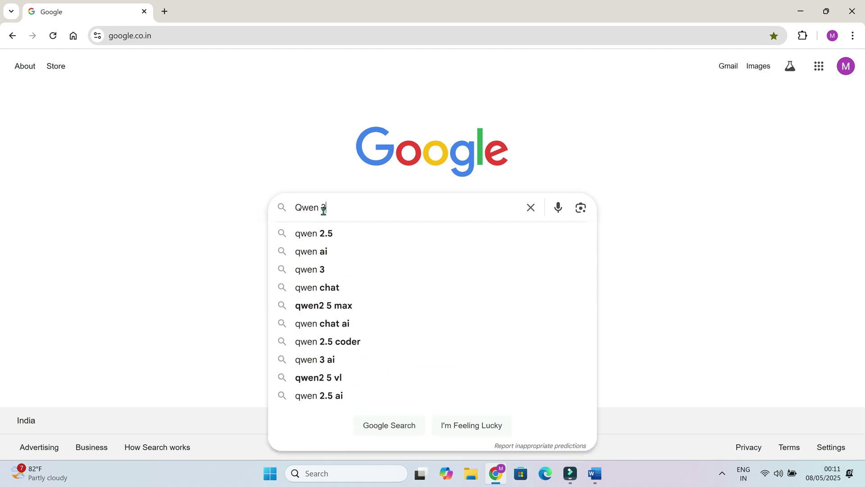
key("Return")
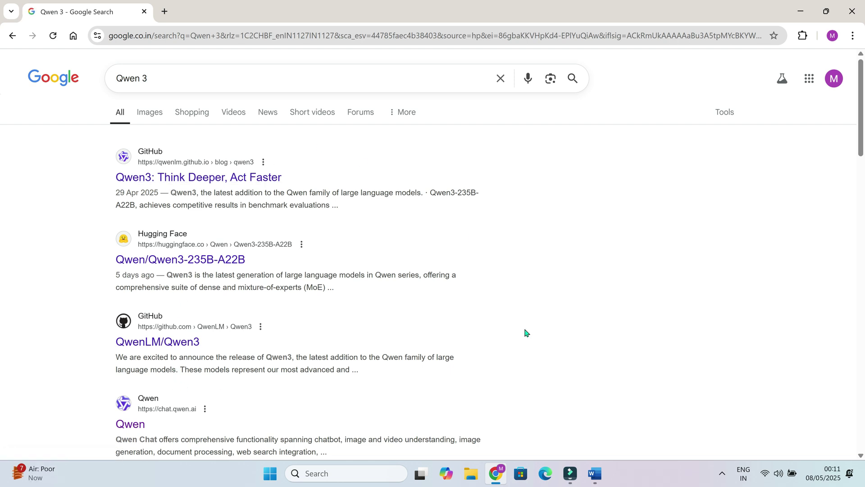
scroll(526, 332, "down", 4)
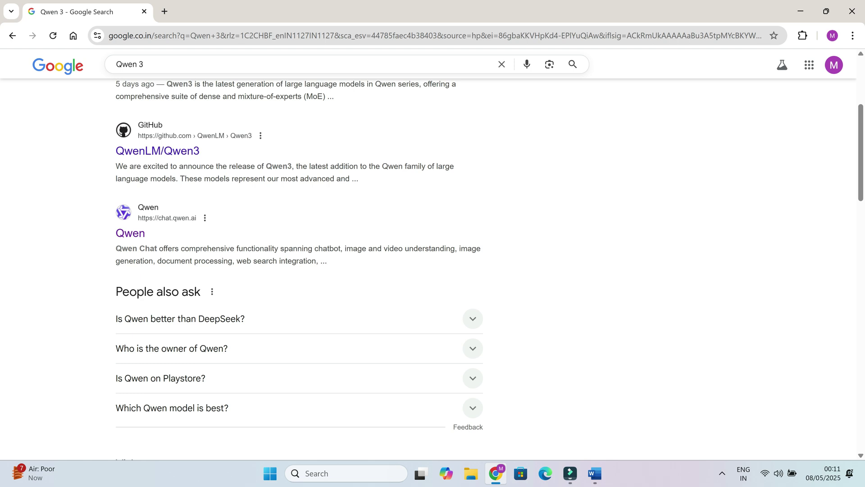
left_click(130, 233)
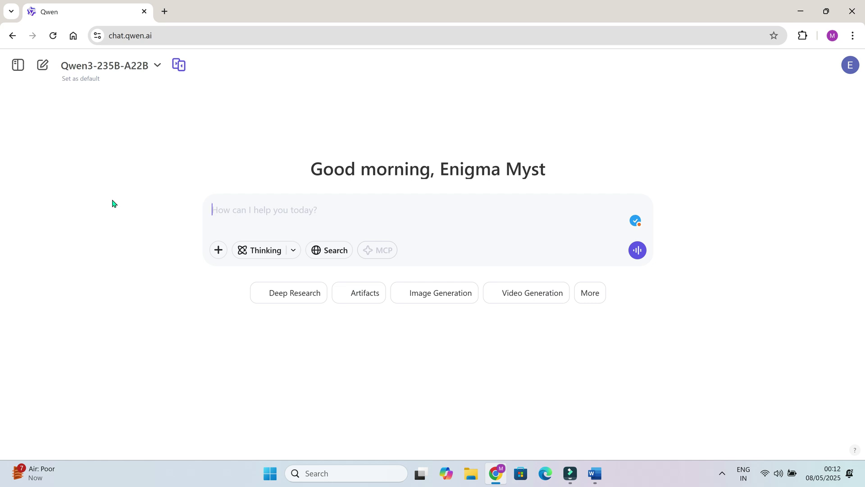
left_click(157, 66)
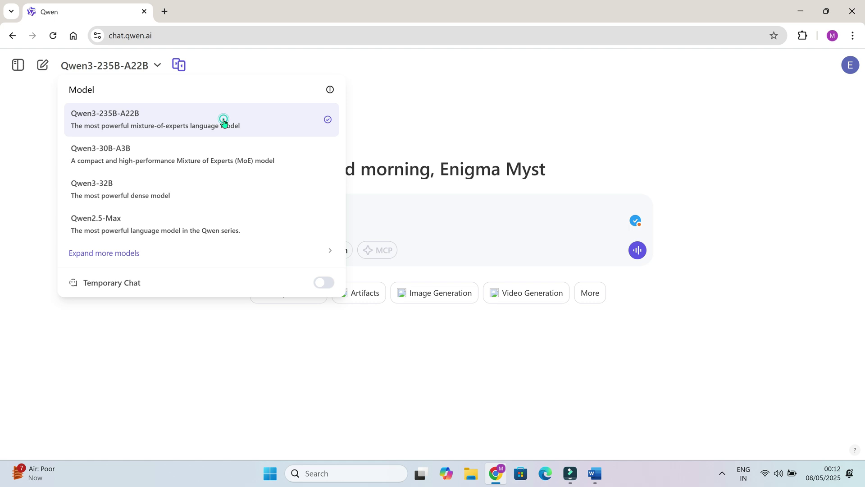
left_click(377, 105)
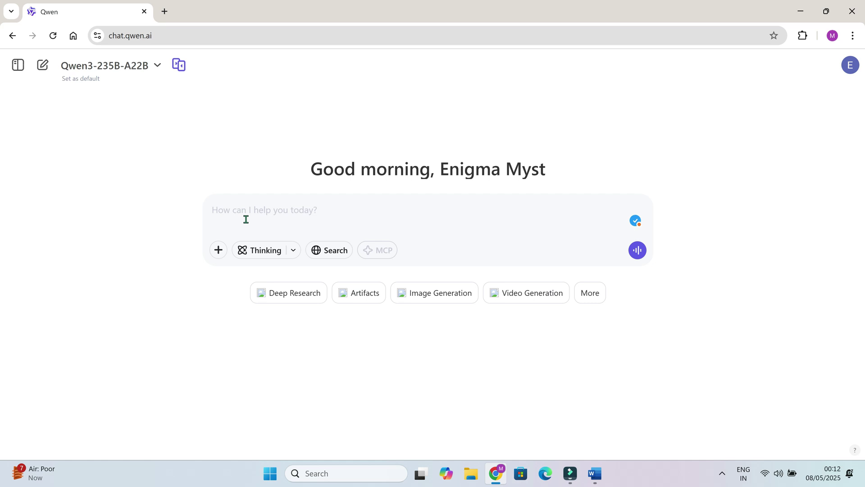
Turn on Image Generation mode from the expanded suggestion chips under the chat box
left_click(288, 219)
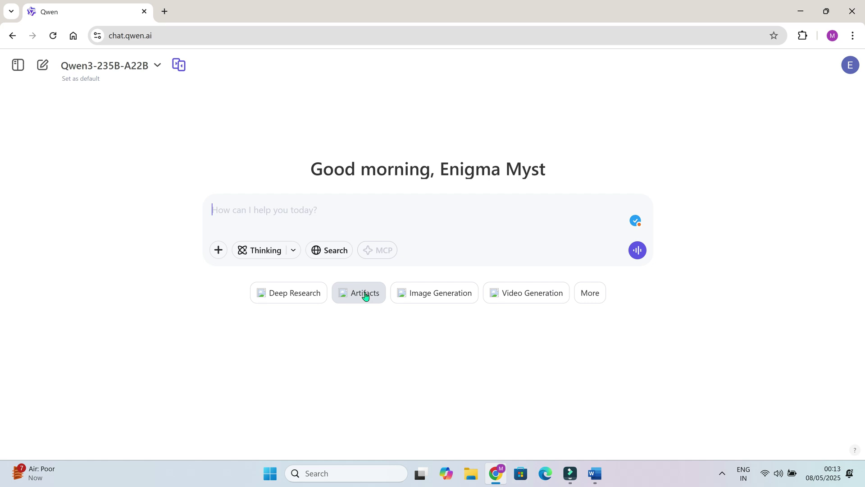
left_click(591, 293)
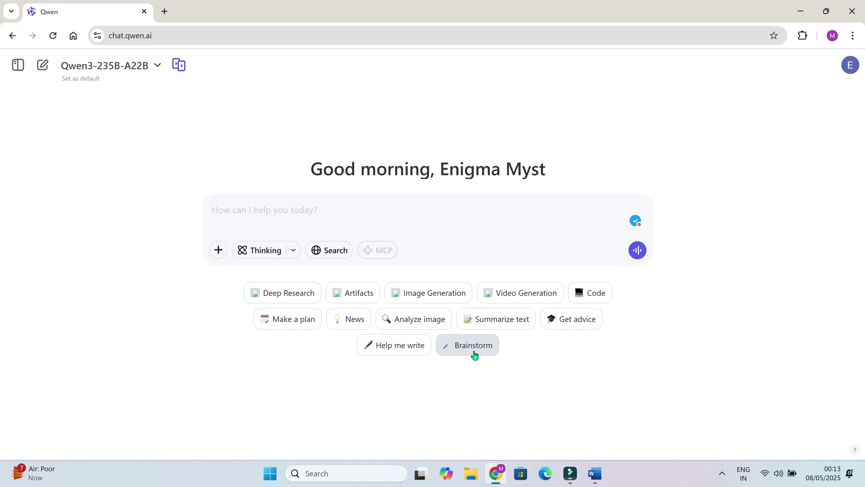
left_click(442, 294)
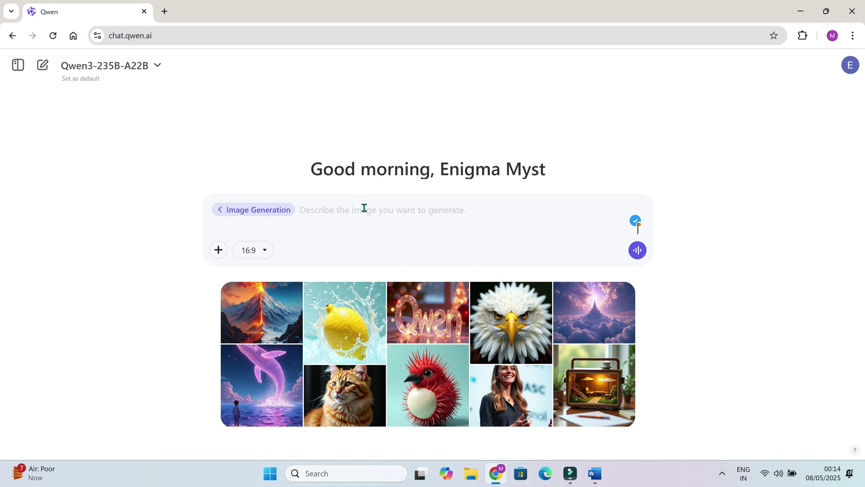
Paste the Pixar jungle explorer prompt, remove the stray closing quote, and send it
left_click(797, 18)
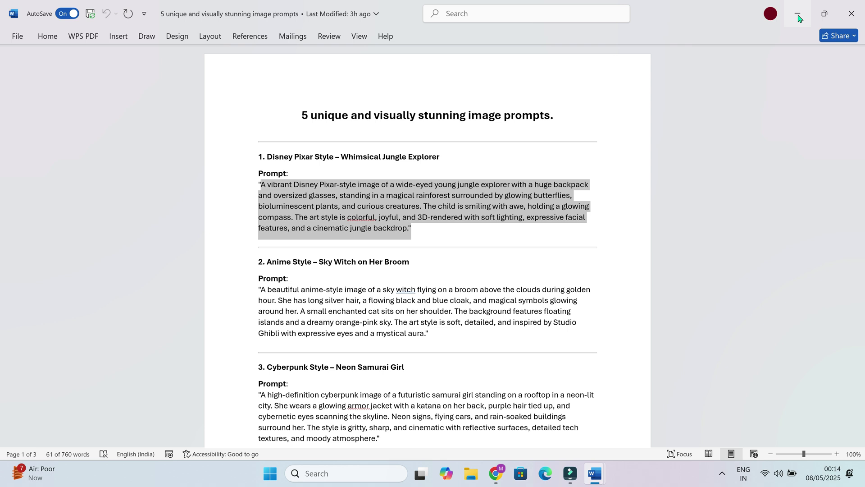
left_click(798, 18)
left_click(364, 208)
type("A vibrant Disney Pixar-style image of a wide-eyed young jungle explorer with a huge backpack and oversized glasses, standing in a magical rainforest surrounded by glowing butterflies, bioluminescent plants, and curious creatures. The child is smiling with awe, holding a glowing compass. The art style is colorful, joyful, and 3D-rendered with soft lighting, expressive facial features, and a cinematic jungle backdrop.\"")
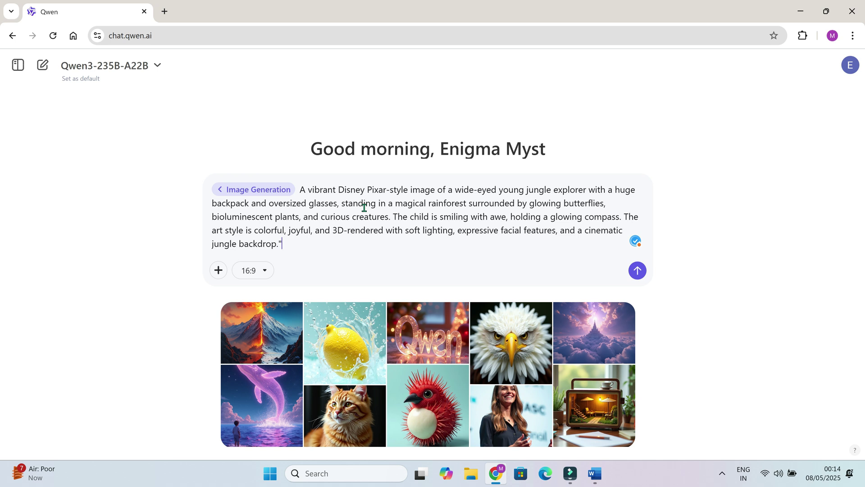
key("BackSpace")
left_click(637, 271)
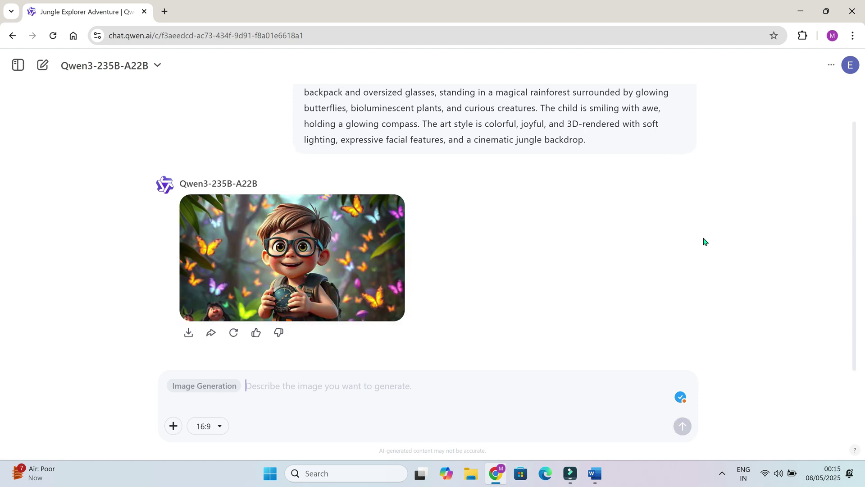
Preview the generated jungle explorer image enlarged, then close the preview
scroll(705, 241, "up", 1)
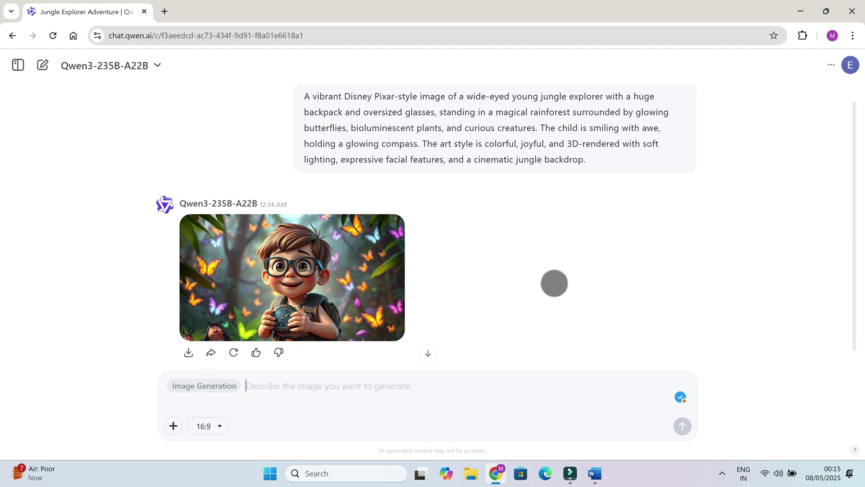
scroll(555, 282, "down", 1)
left_click(374, 302)
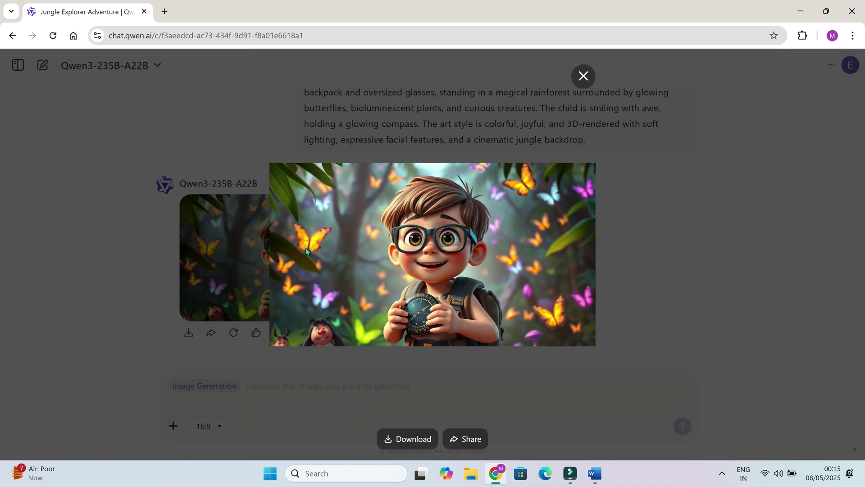
left_click(694, 241)
left_click(299, 241)
left_click(743, 219)
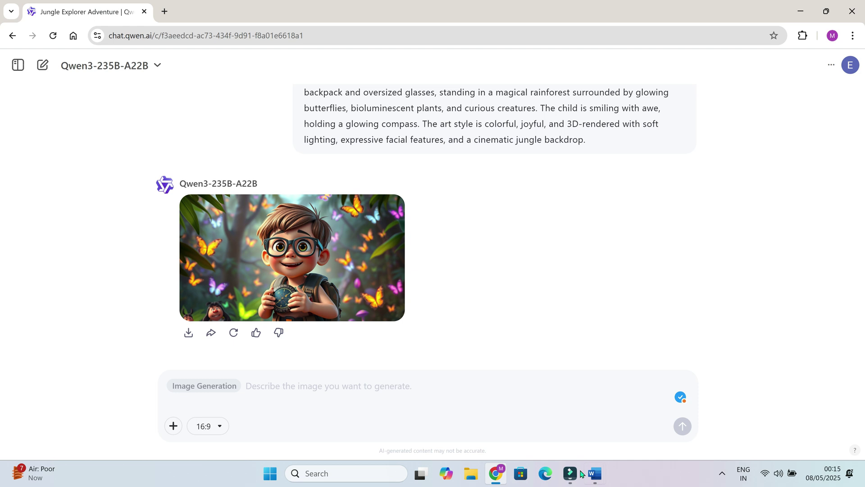
Copy the anime sky witch prompt from the Word prompts document
mouse_move(594, 473)
left_click(655, 416)
left_click_drag(260, 290, 426, 333)
key("ctrl+c")
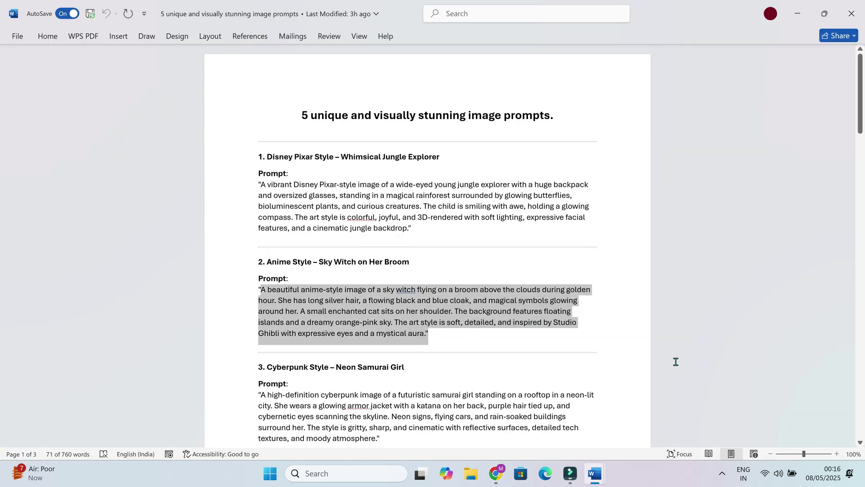
key("alt+Tab")
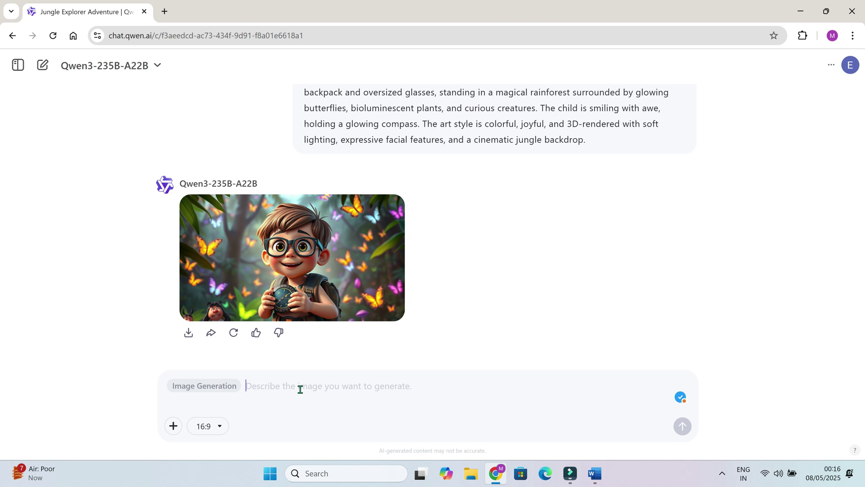
Submit the sky witch prompt at 16:9 and preview the generated image
key("ctrl+v")
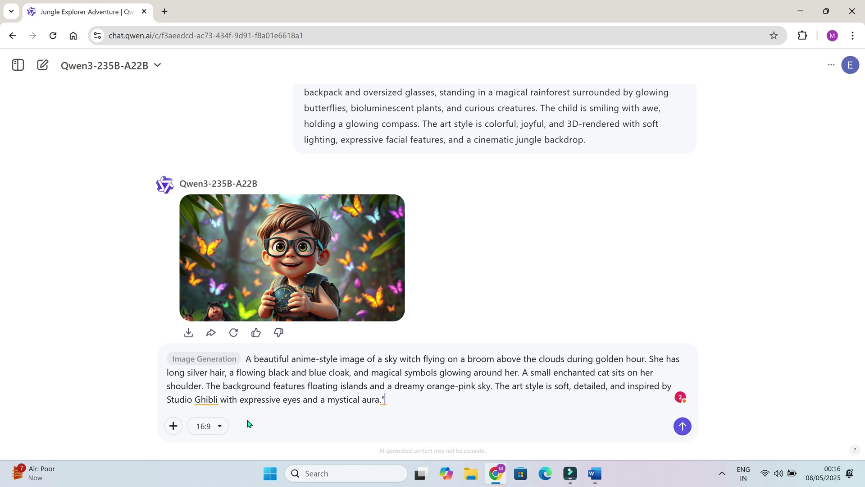
left_click(222, 432)
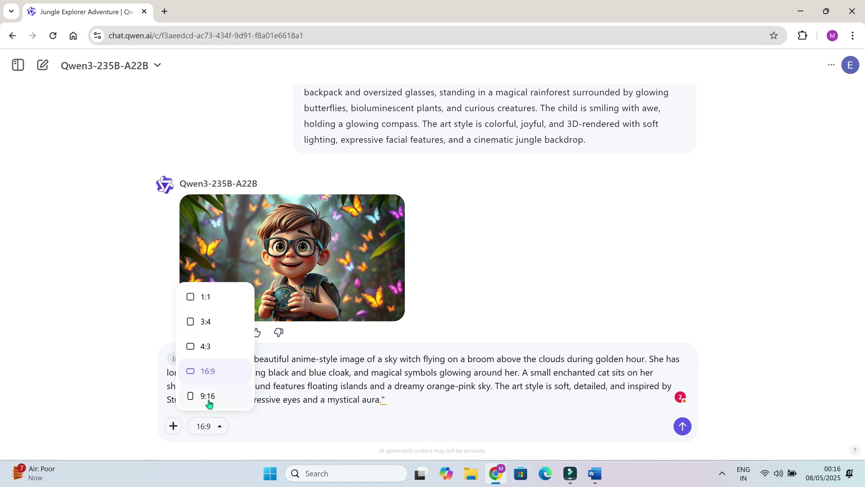
left_click(212, 372)
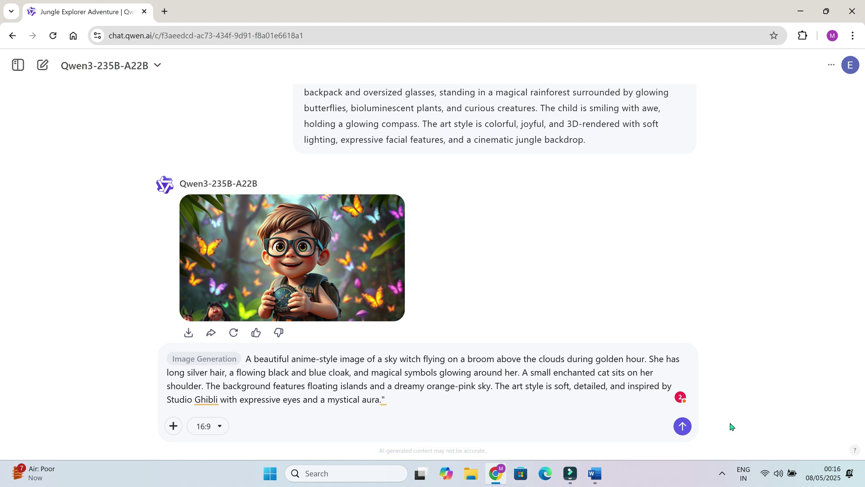
left_click(683, 427)
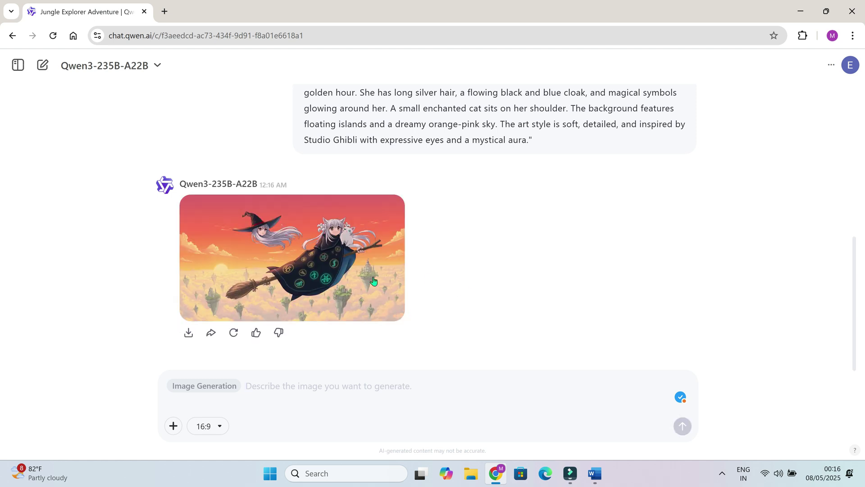
left_click(344, 264)
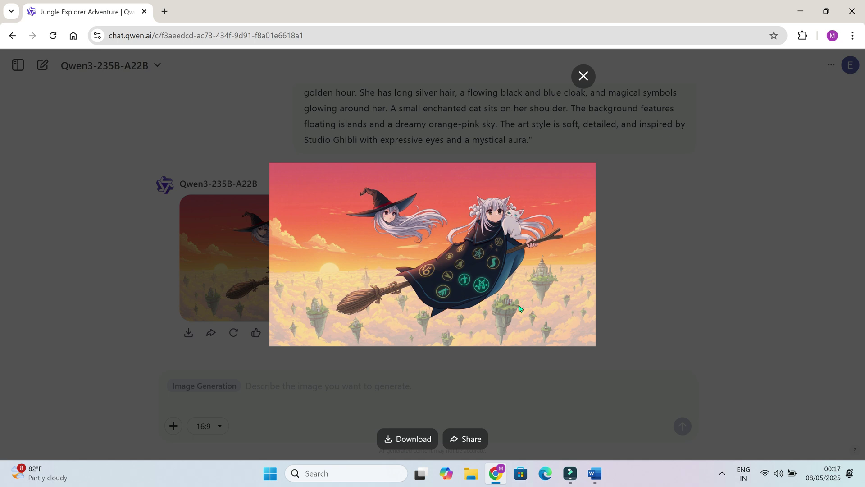
left_click(669, 220)
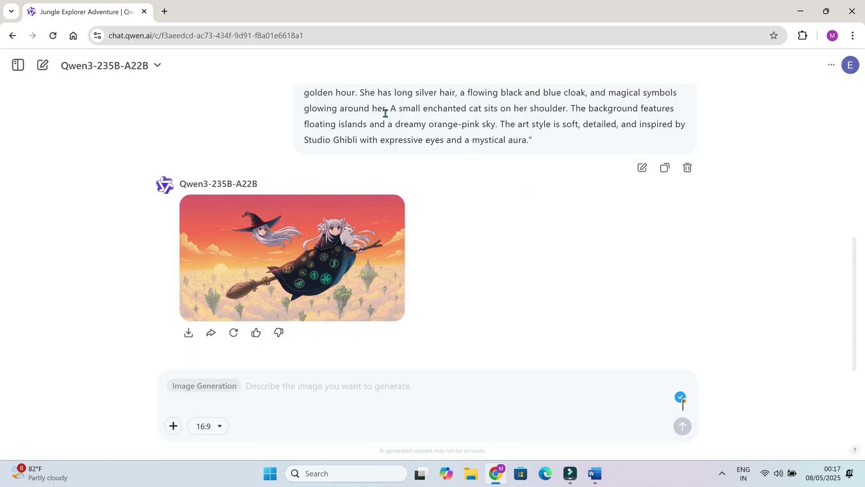
Regenerate the sky witch image and preview the new version
scroll(590, 233, "up", 2)
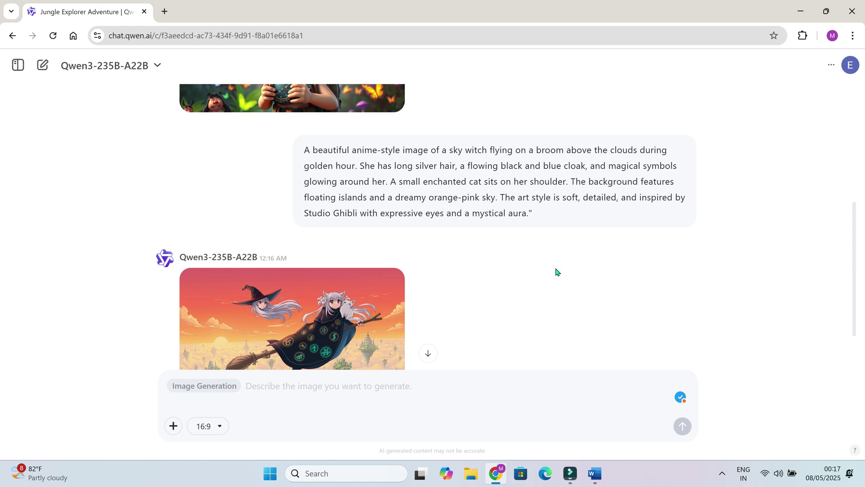
scroll(622, 292, "down", 2)
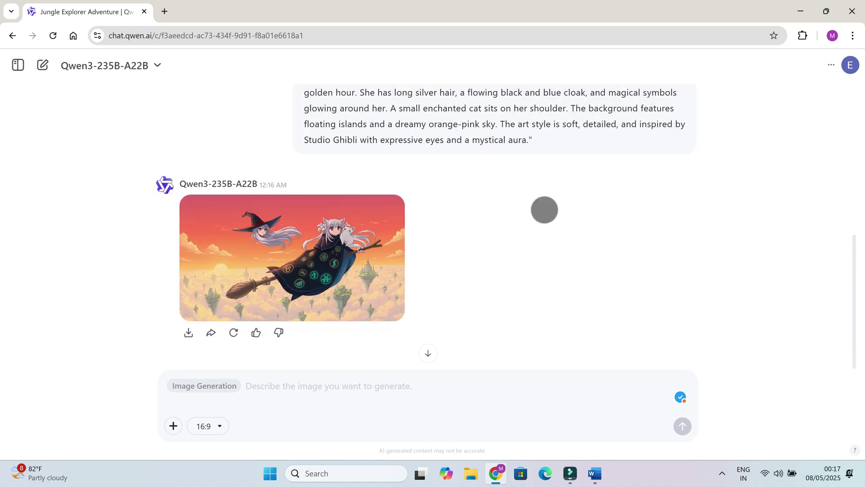
left_click(235, 333)
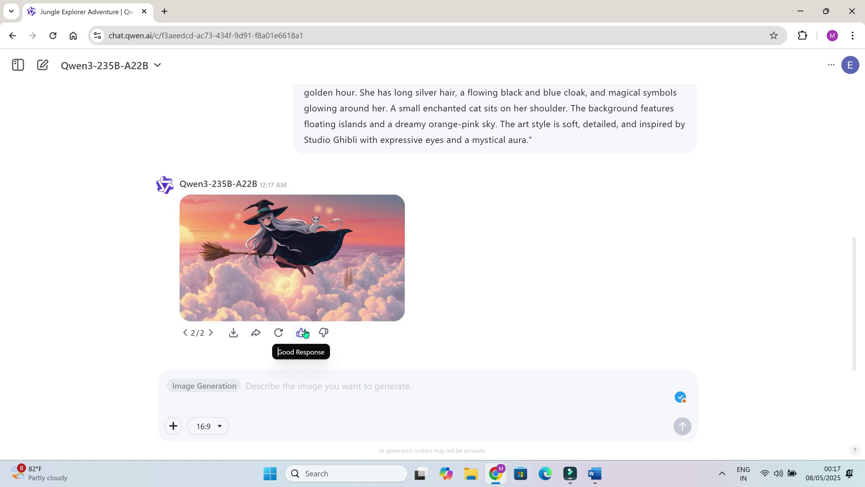
left_click(335, 288)
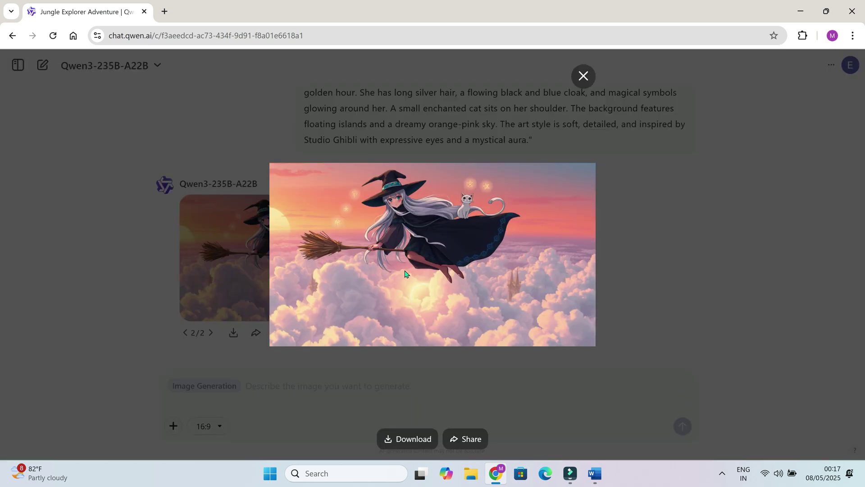
left_click(583, 77)
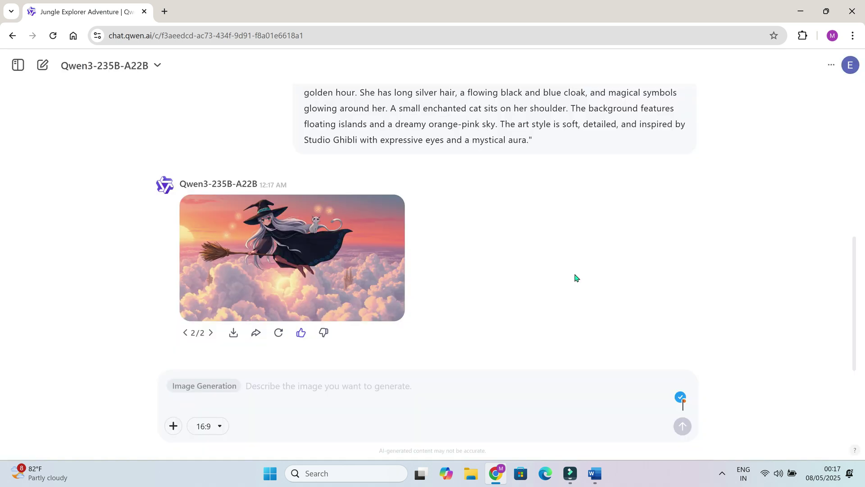
Submit the watercolor elf-with-glowing-harp prompt and preview the generated image
left_click(595, 473)
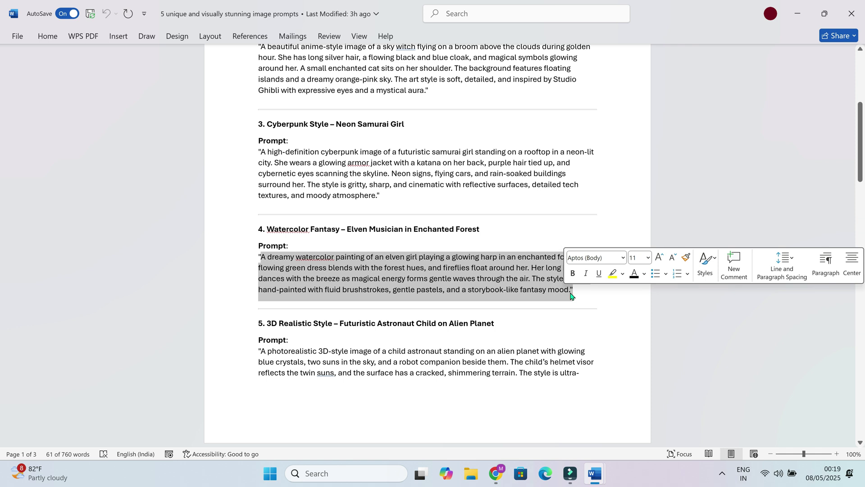
left_click(525, 434)
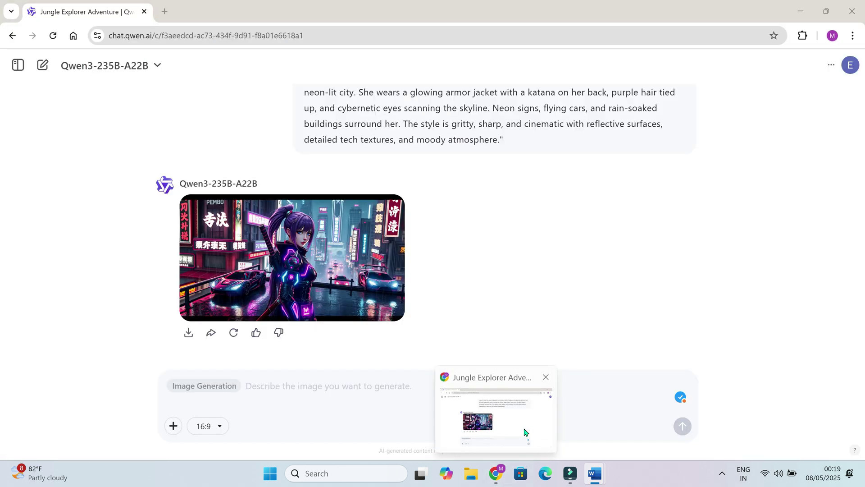
left_click(347, 389)
type("A dreamy watercolor painting of an elven girl playing a glowing harp in an enchanted forest. Her flowing green dress blends with the forest hues, and fireflies float around her. Her long hair dances with the breeze as magical energy forms gentle waves through the air. The style is soft, hand-painted with fluid brushstrokes, gentle pastels, and a storybook-like fantasy mood.")
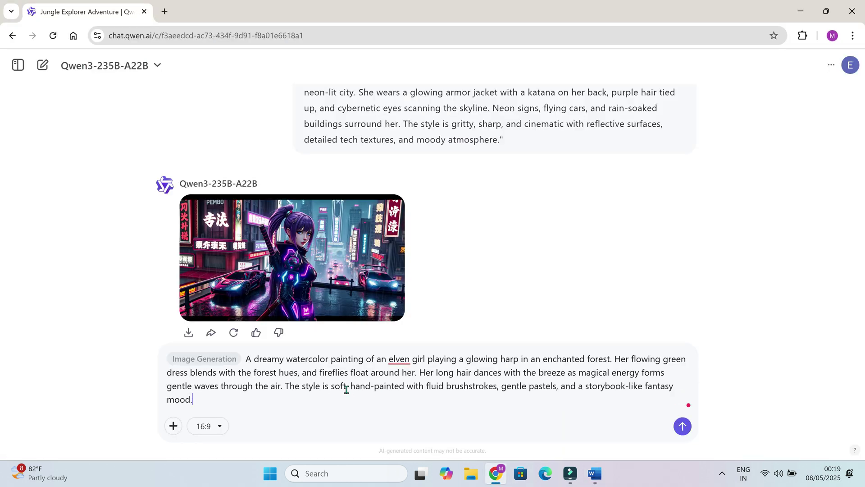
left_click(682, 426)
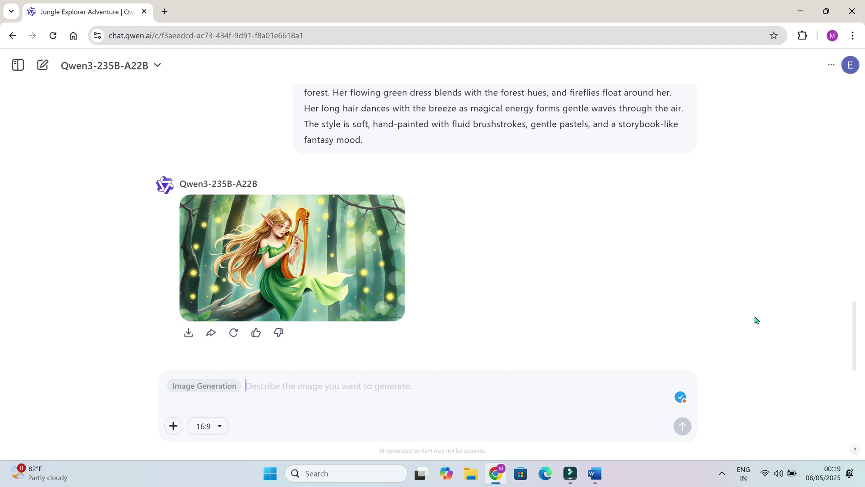
left_click(286, 264)
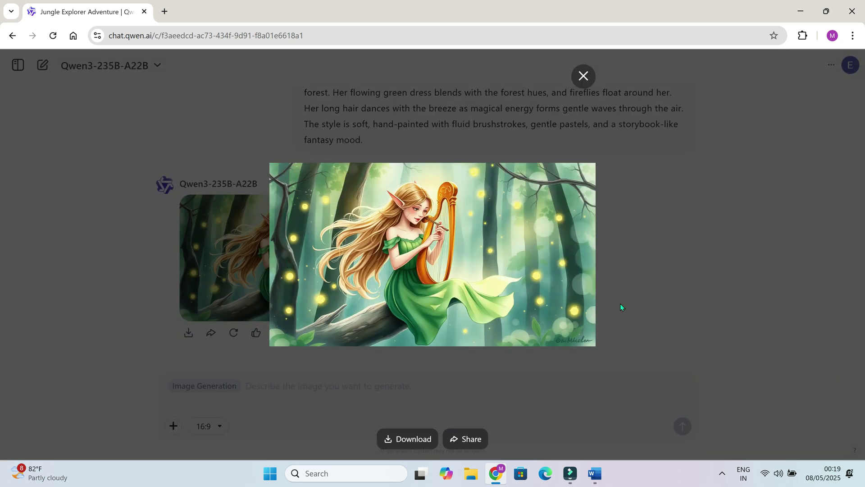
left_click(610, 180)
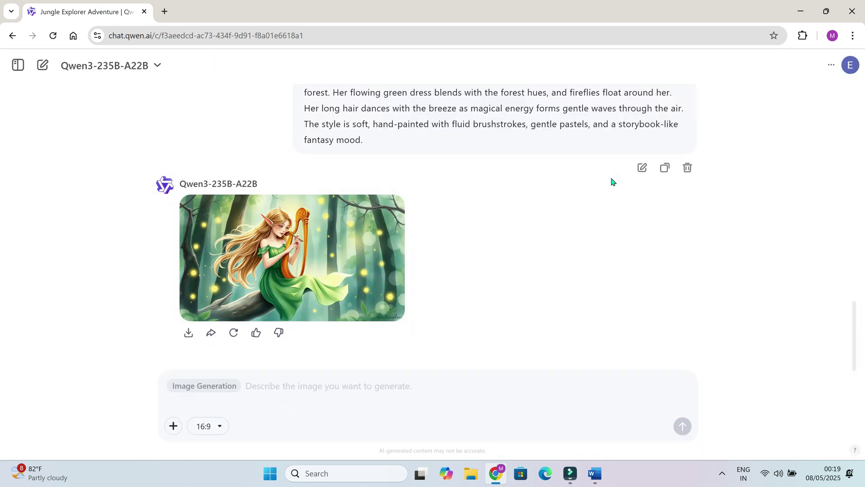
scroll(786, 309, "up", 2)
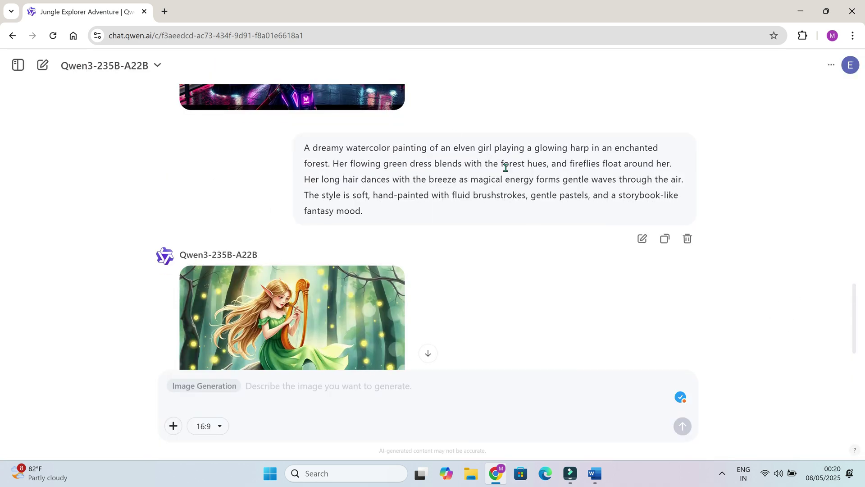
scroll(750, 304, "down", 2)
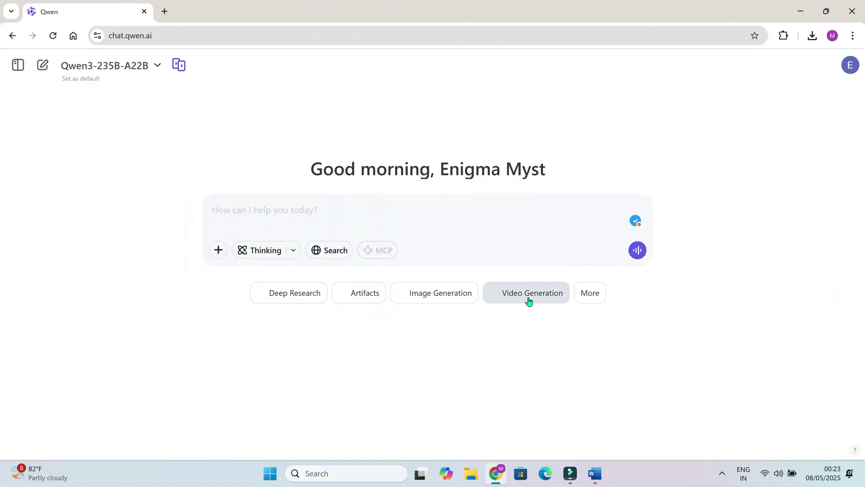
Switch to Video Generation and submit the realistic Bengal tiger prompt copied from Word
left_click(529, 302)
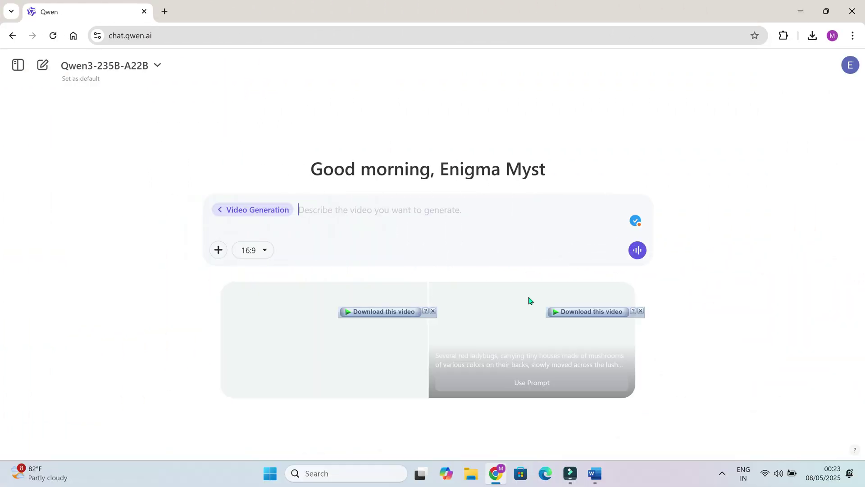
mouse_move(495, 363)
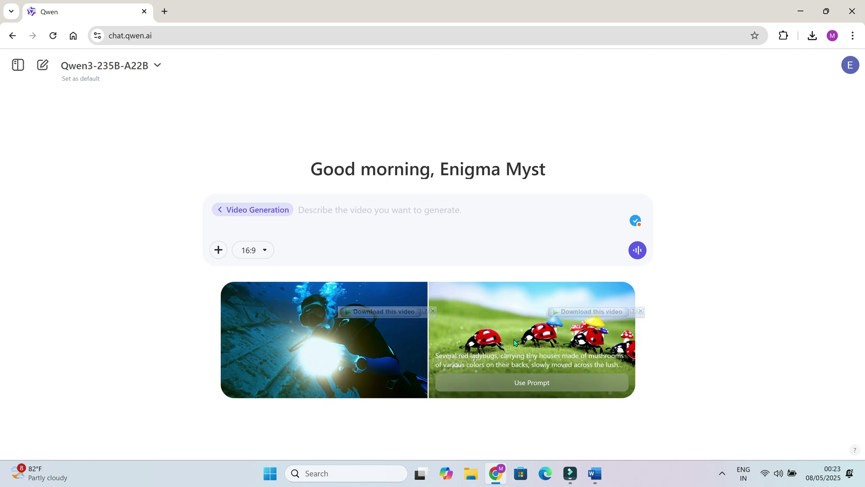
mouse_move(258, 345)
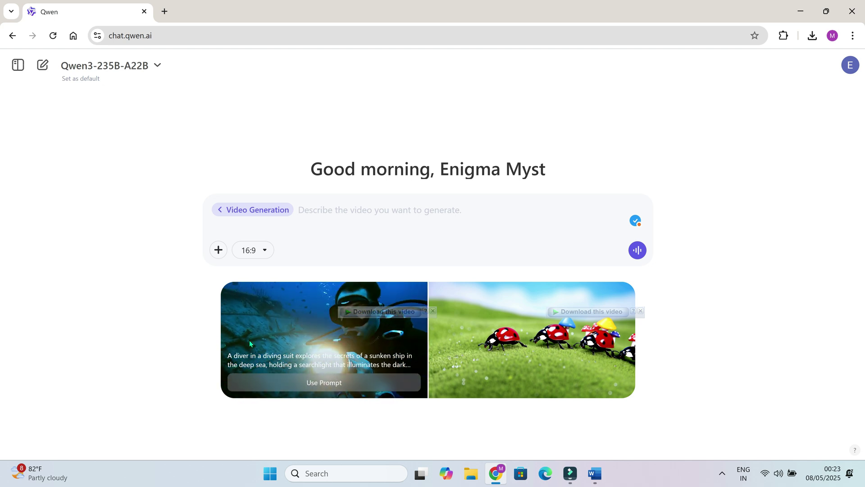
mouse_move(594, 473)
left_click(618, 430)
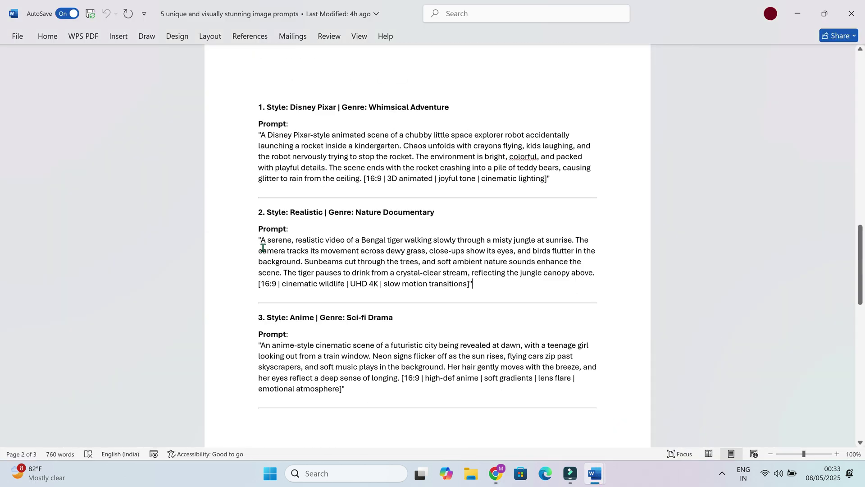
left_click_drag(260, 240, 596, 286)
key("ctrl+c")
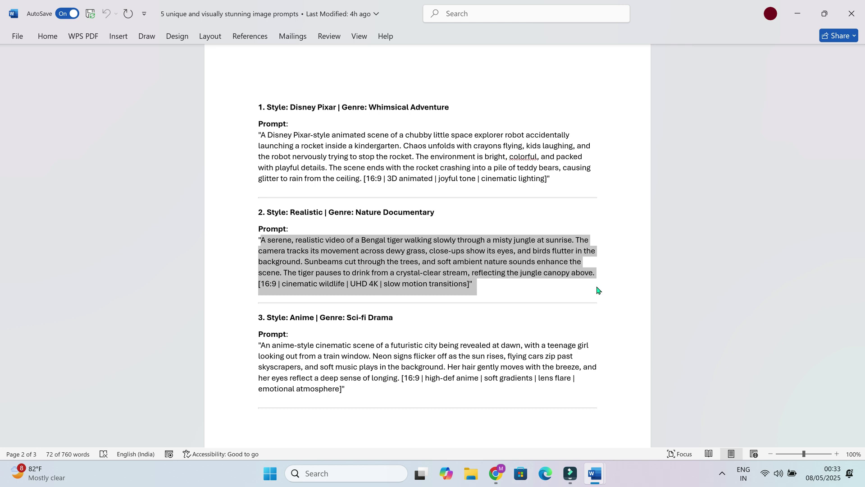
left_click(497, 474)
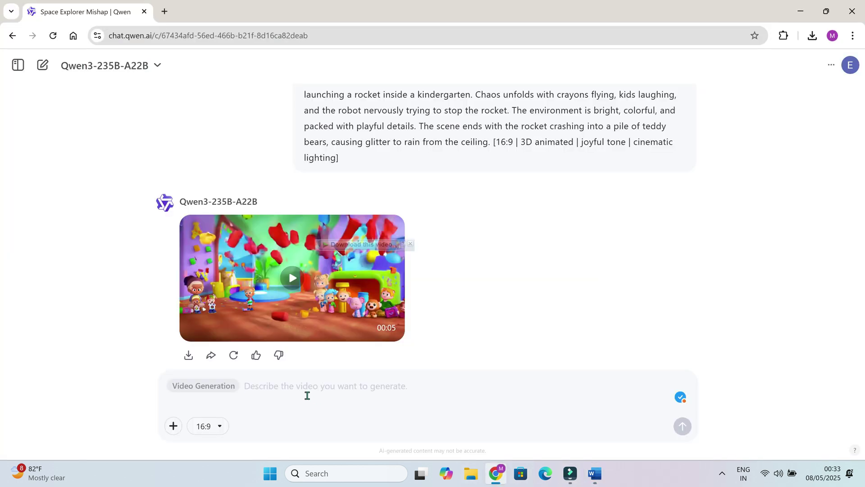
left_click(307, 396)
key("ctrl+v")
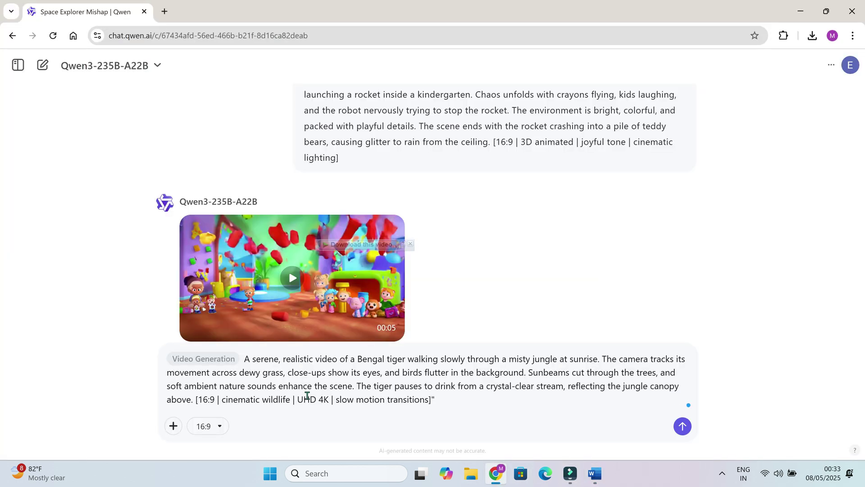
left_click(682, 426)
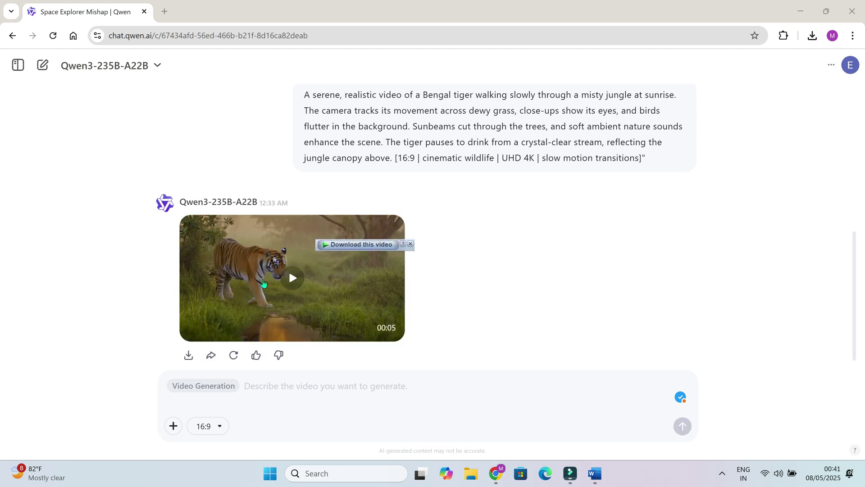
Play the tiger video enlarged and download it with Start Download
left_click(292, 276)
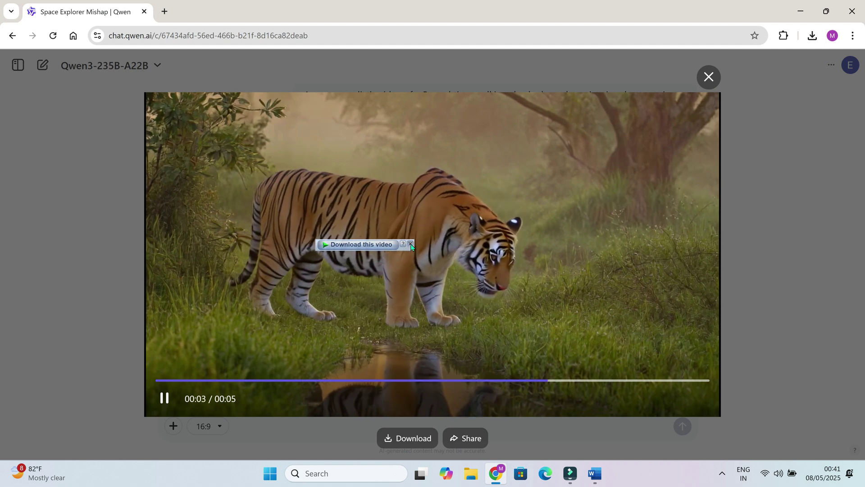
left_click(164, 398)
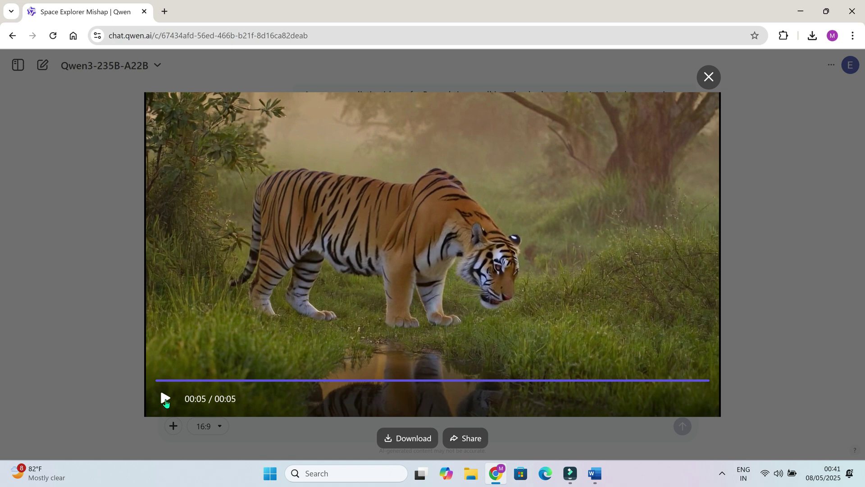
left_click(415, 439)
left_click(436, 288)
left_click(547, 168)
left_click(708, 77)
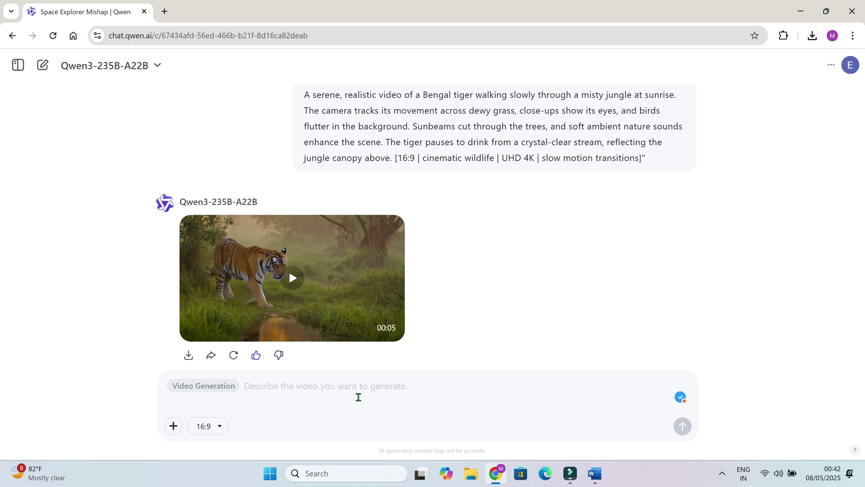
Copy the anime futuristic-city prompt from Word into the video prompt box
left_click(595, 473)
left_click(656, 412)
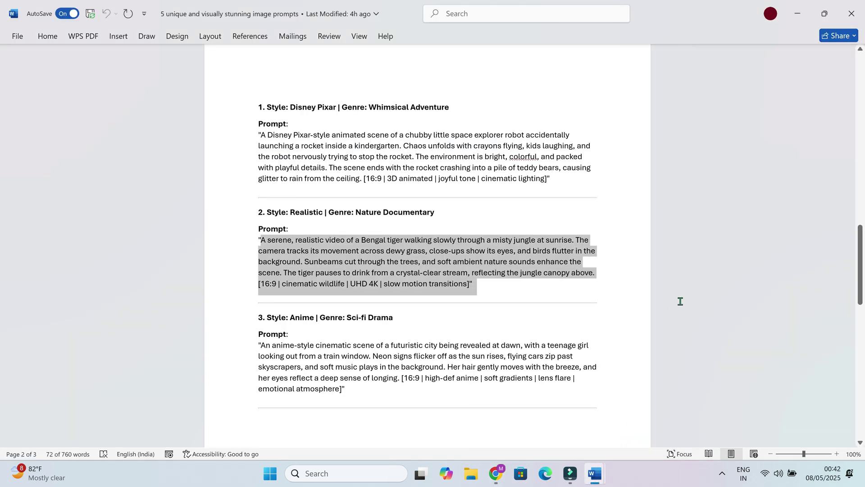
left_click(622, 402)
scroll(621, 401, "down", 5)
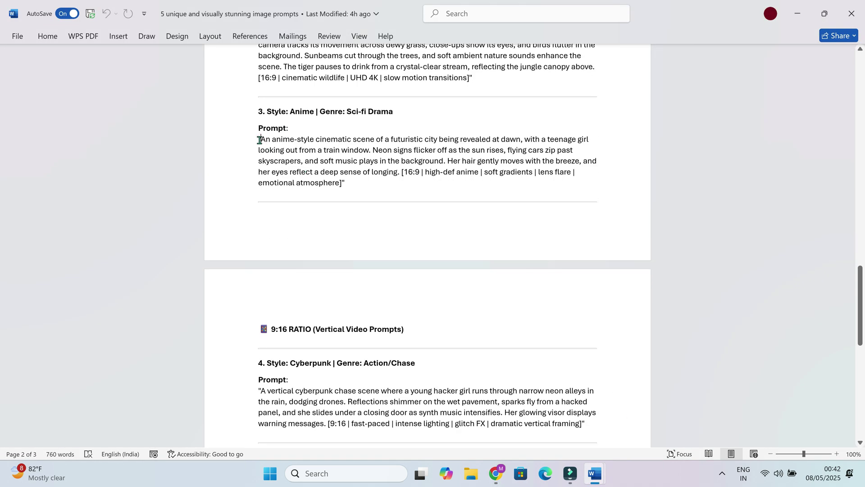
left_click_drag(260, 139, 344, 186)
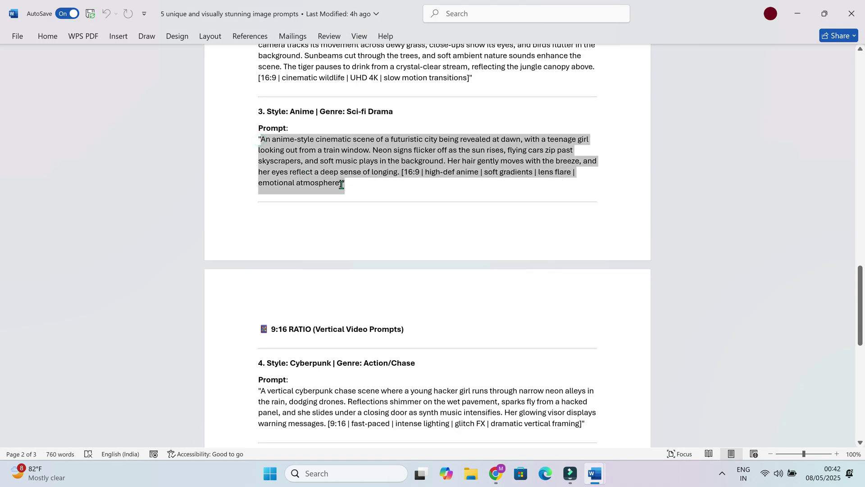
key("ctrl+c")
left_click(497, 471)
left_click(336, 389)
key("ctrl+v")
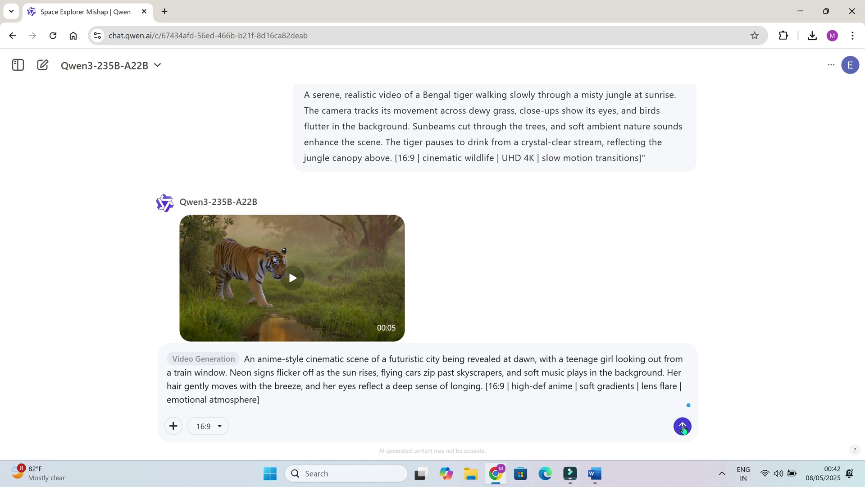
Send the anime train-window prompt and replay the resulting video enlarged
left_click(682, 426)
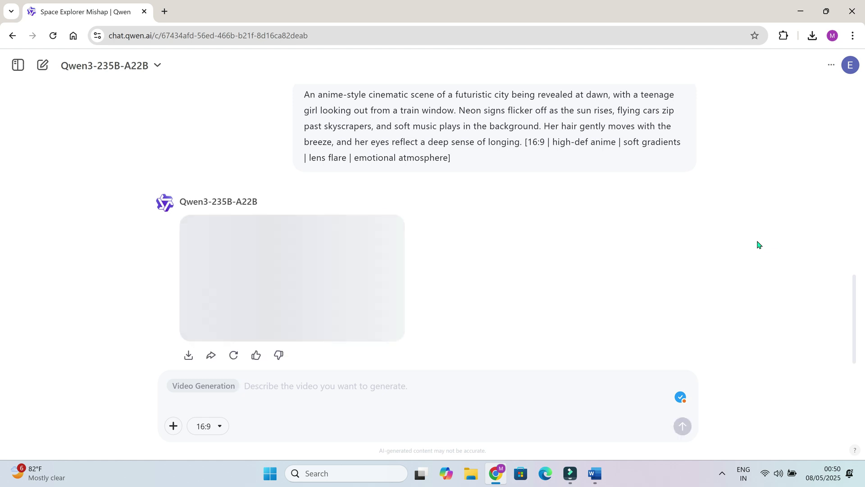
left_click(726, 480)
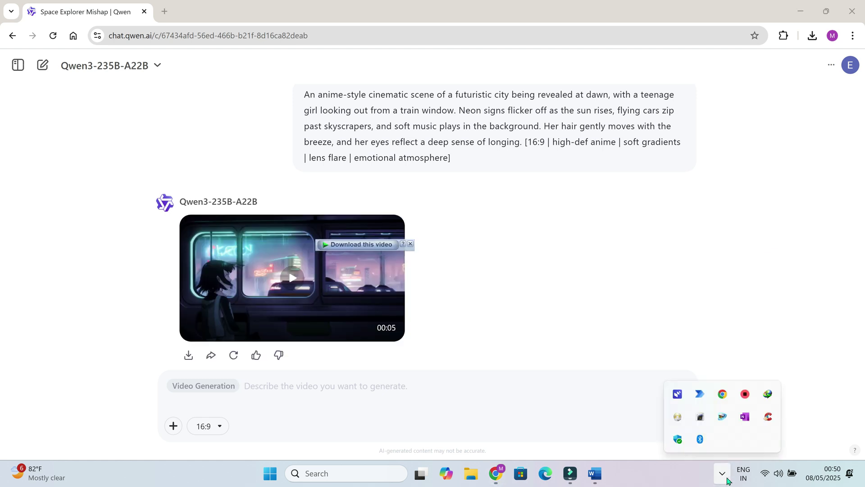
left_click(726, 480)
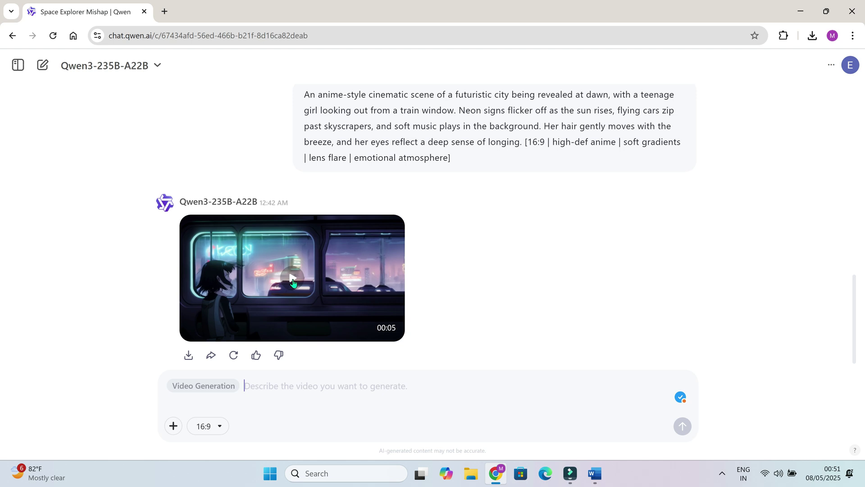
left_click(292, 278)
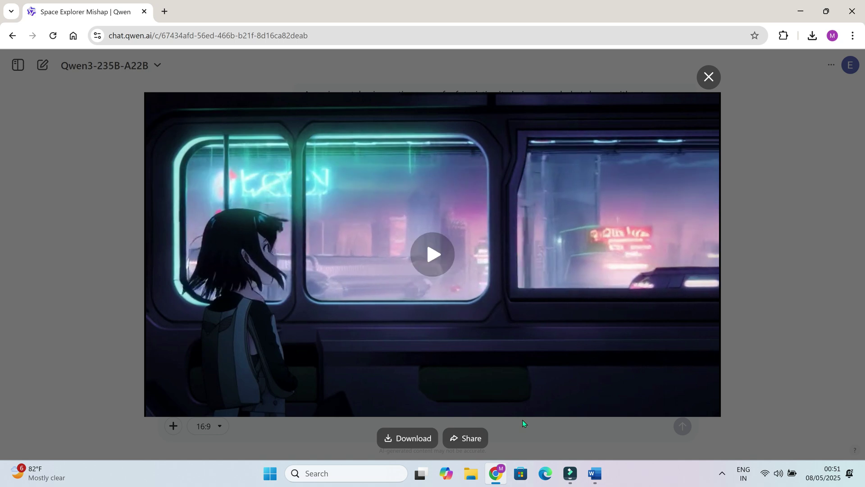
mouse_move(474, 288)
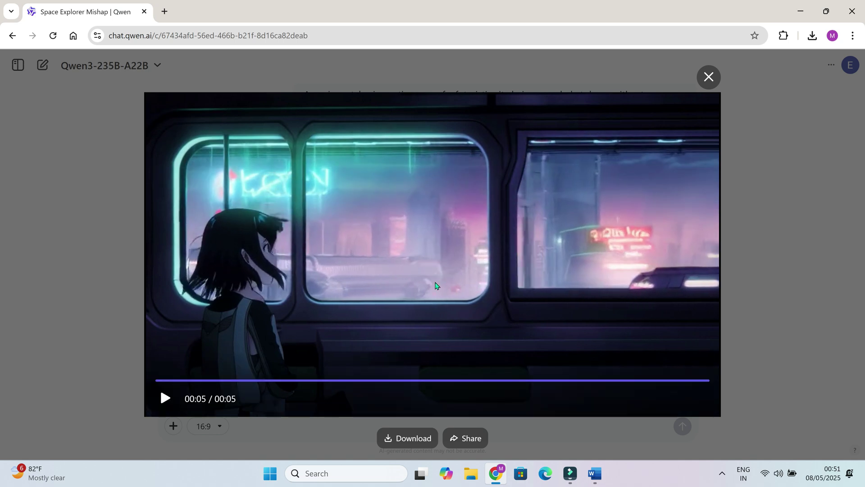
left_click(166, 397)
Download the anime video as an MP4 and close the player
left_click(409, 439)
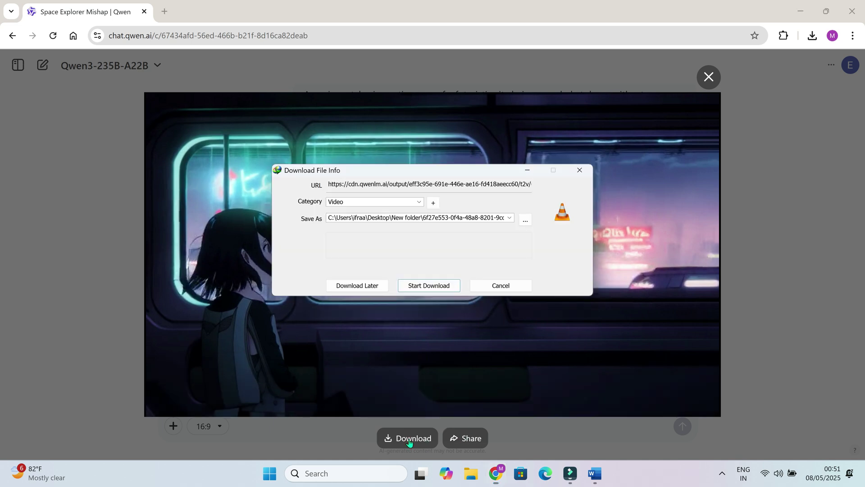
left_click(434, 287)
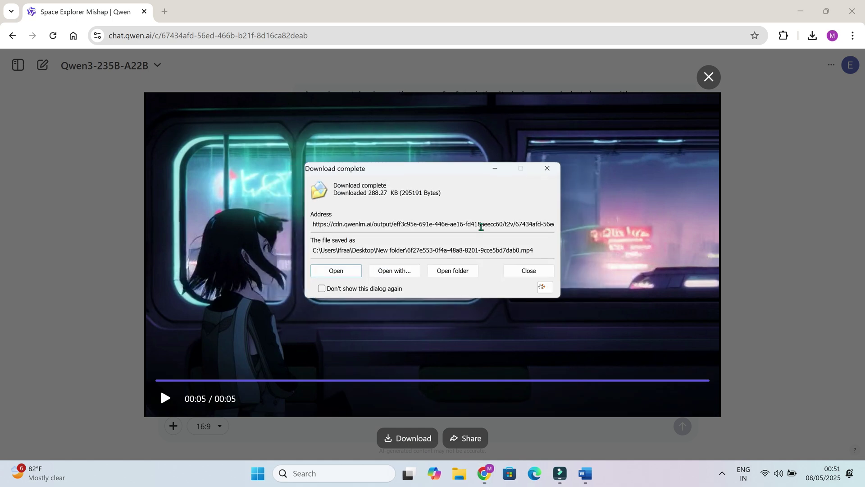
left_click(548, 170)
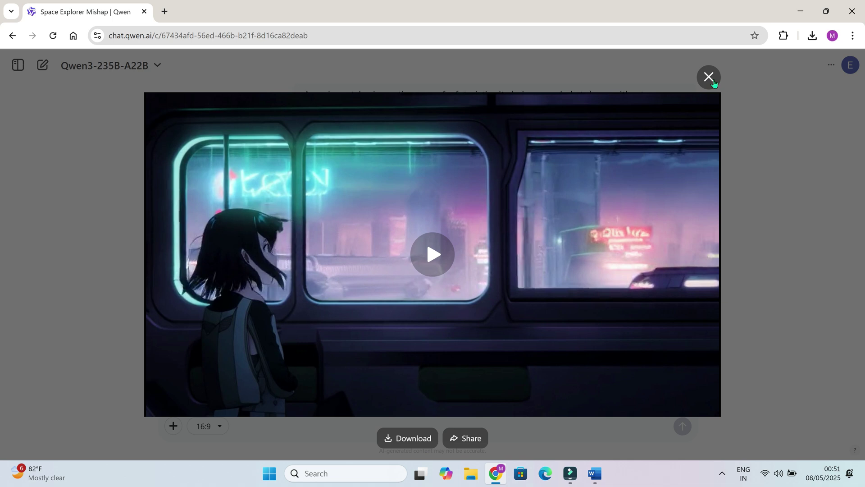
left_click(715, 77)
Copy the cyberpunk chase prompt from Word, send it as a 9:16 video, and preview it
mouse_move(595, 473)
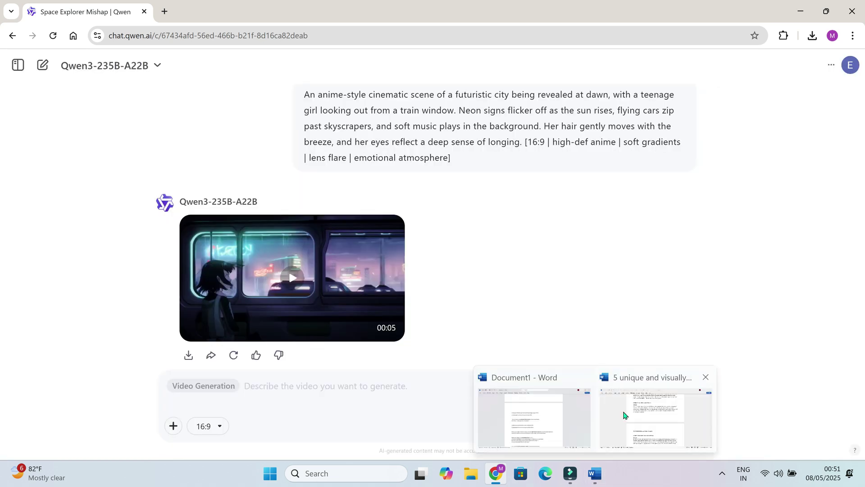
left_click(656, 415)
left_click_drag(259, 143, 583, 178)
key("ctrl+c")
mouse_move(495, 473)
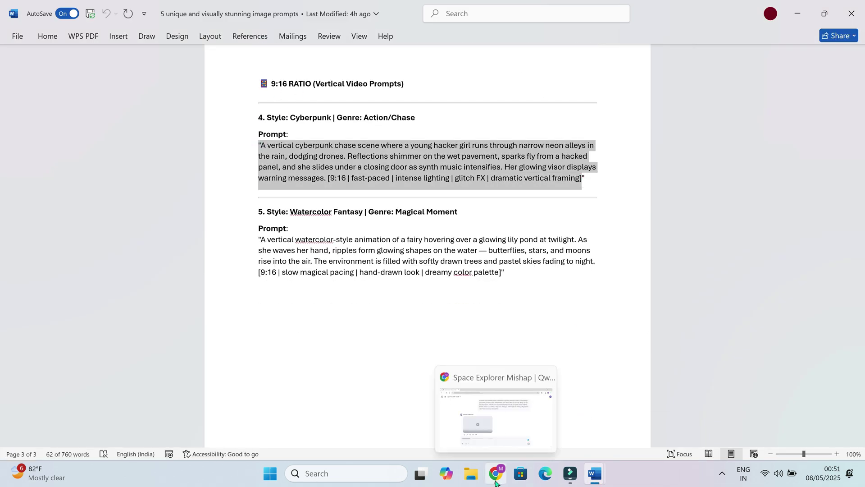
left_click(494, 428)
left_click(216, 398)
key("ctrl+v")
left_click(678, 424)
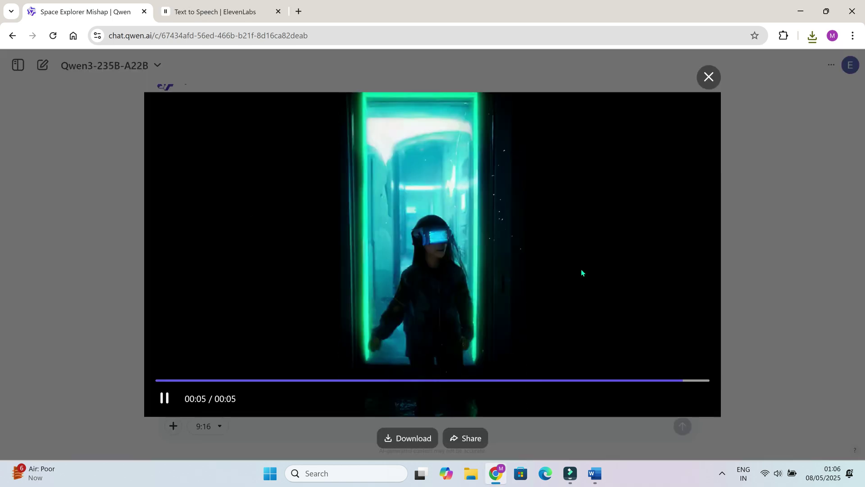
key("Escape")
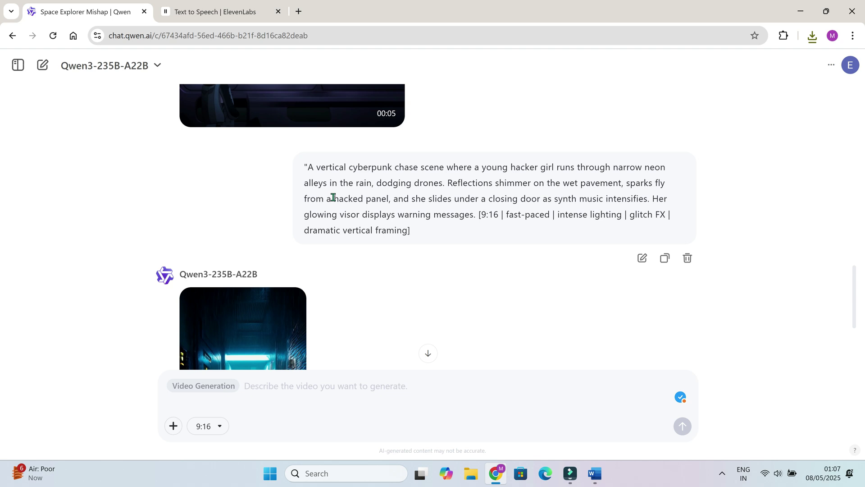
scroll(422, 230, "down", 4)
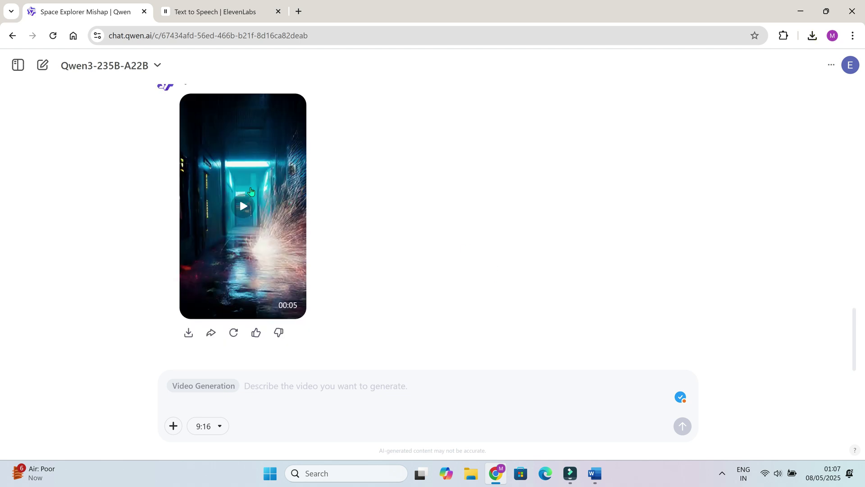
left_click(245, 200)
key("Escape")
Copy the watercolor fairy prompt from Word and send it for video generation
key("alt+Tab")
left_click_drag(259, 239, 535, 294)
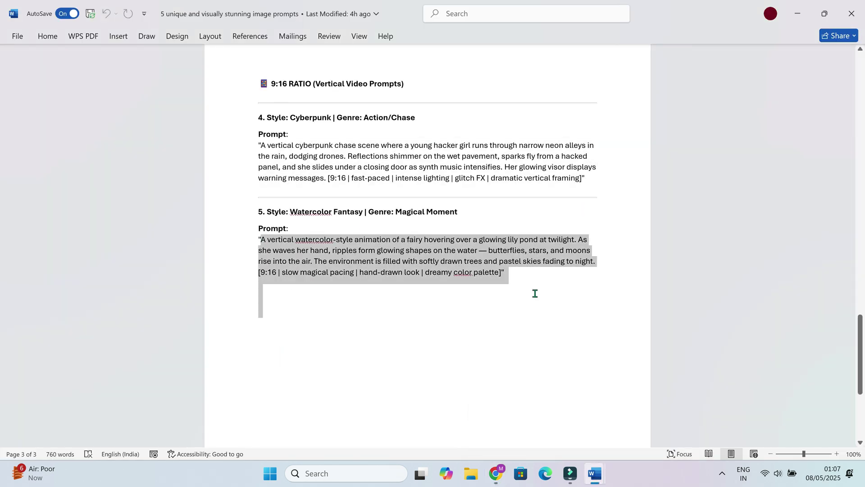
key("ctrl+c")
key("alt+Tab")
key("ctrl+v")
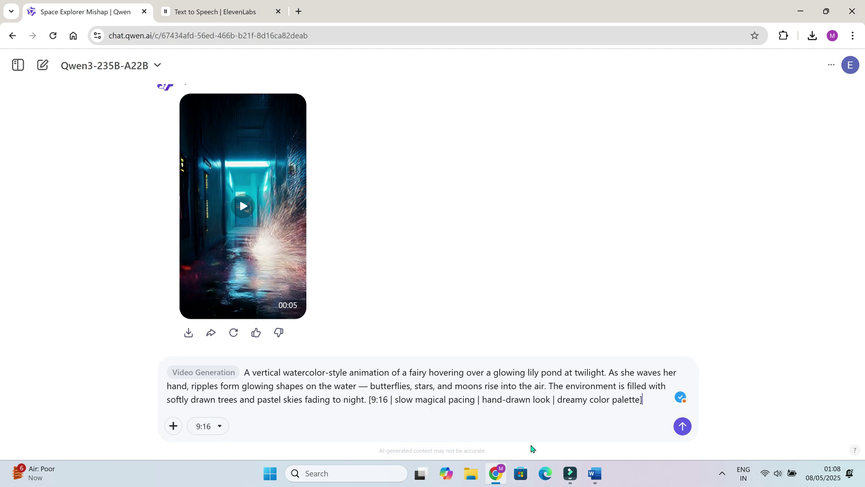
left_click(682, 425)
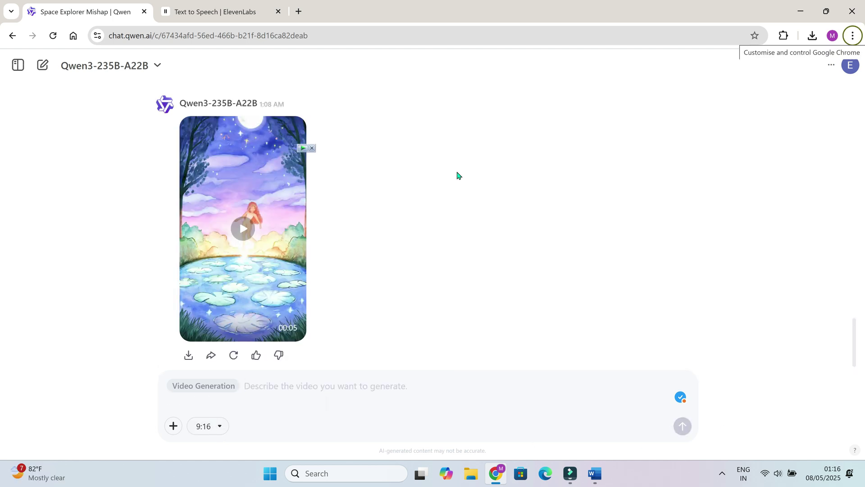
Preview the watercolor fairy video, then regenerate it for a new version
left_click(243, 228)
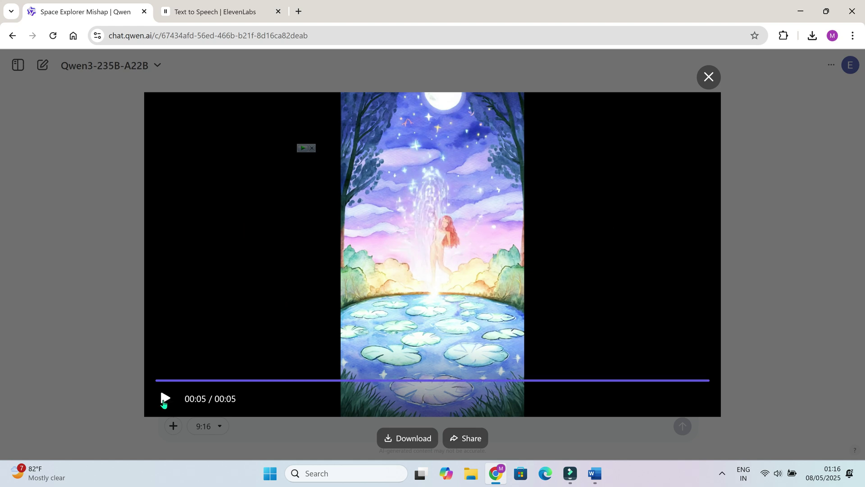
left_click(539, 320)
scroll(539, 321, "up", 2)
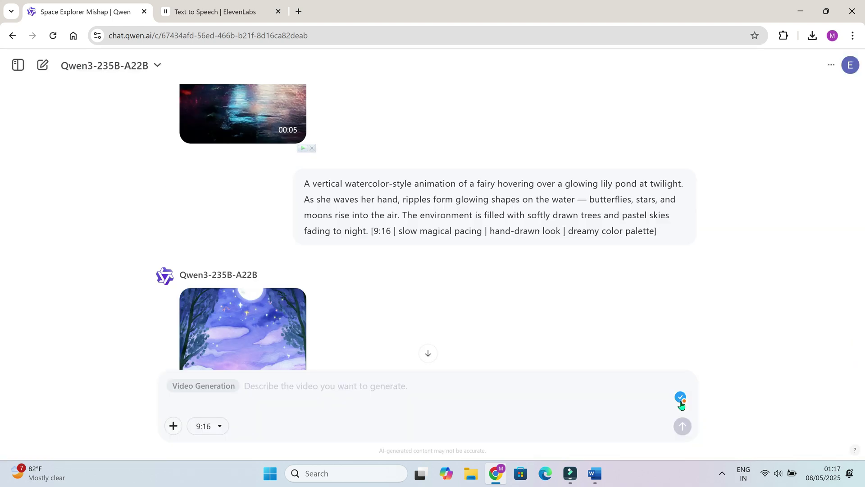
scroll(774, 280, "down", 5)
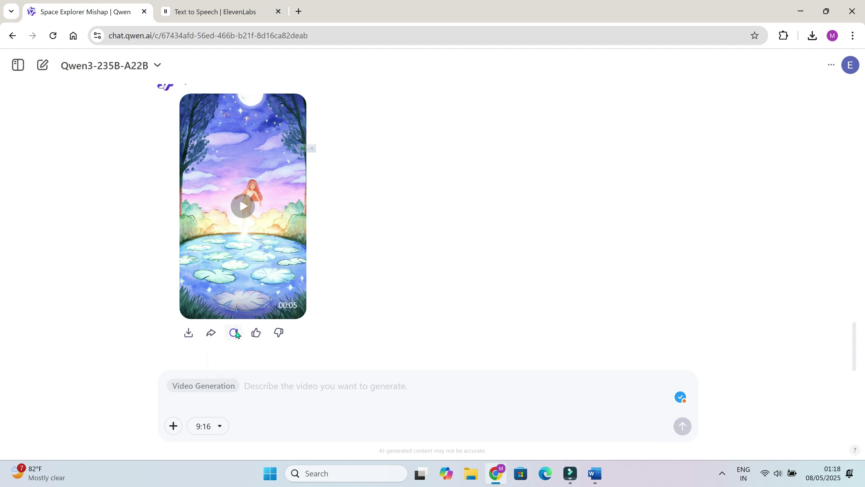
left_click(233, 332)
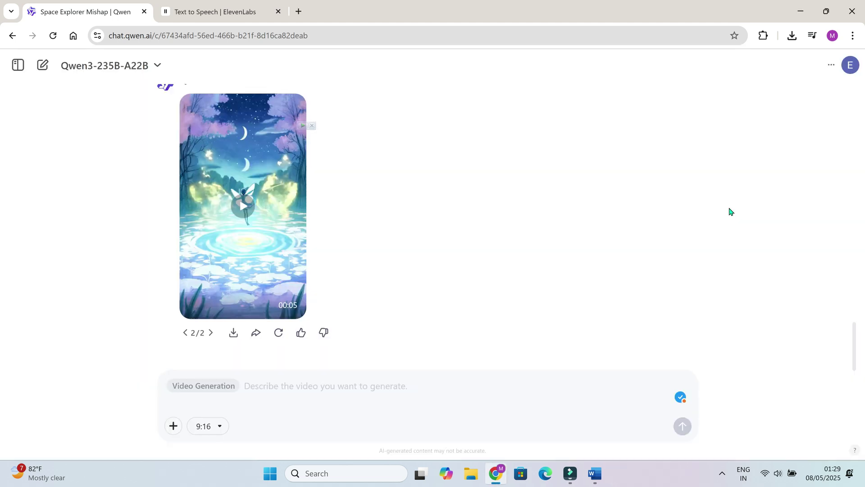
scroll(703, 306, "up", 10)
scroll(570, 390, "up", 5)
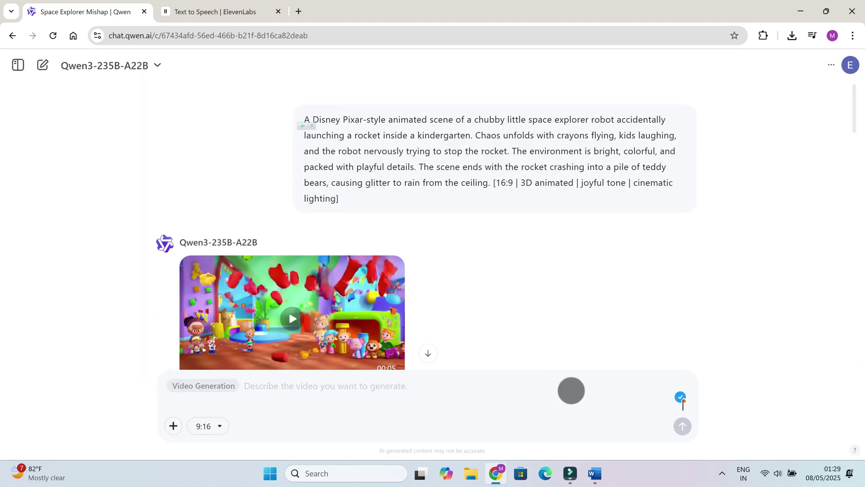
Open the Jungle Explorer Adventure chat and save its generated image to the Desktop
left_click(18, 64)
left_click(58, 203)
left_click(129, 66)
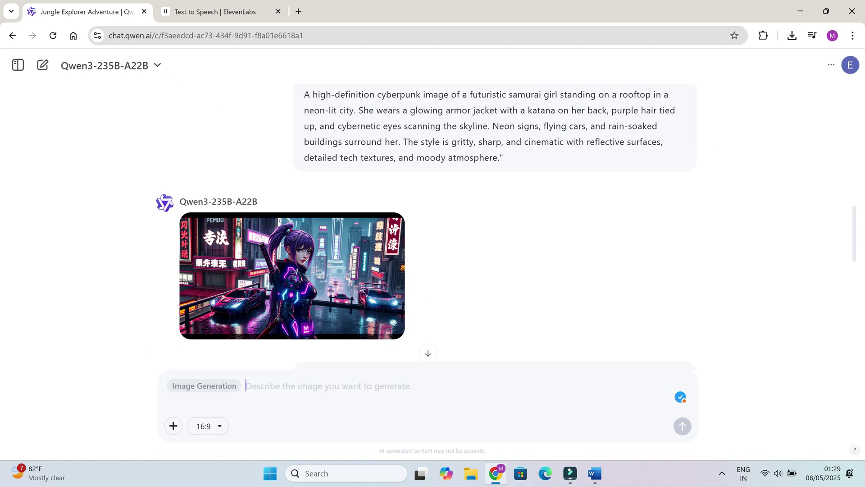
scroll(432, 225, "up", 5)
scroll(188, 253, "up", 2)
left_click(188, 254)
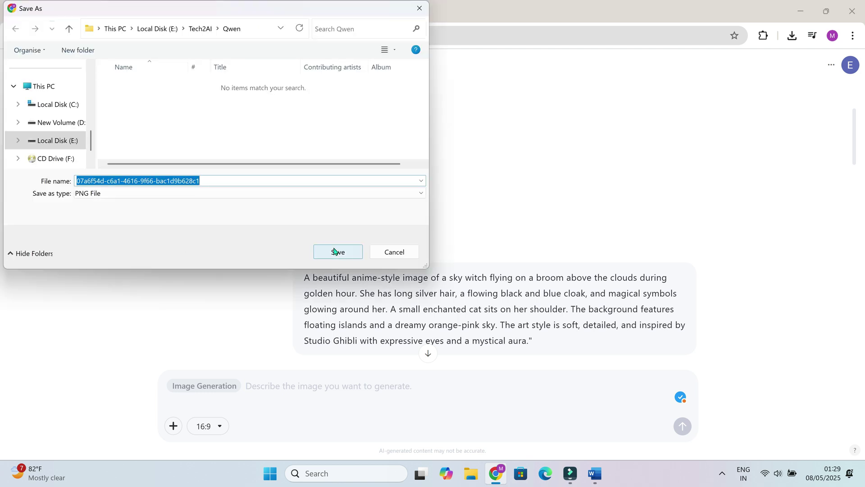
left_click(47, 143)
left_click(338, 251)
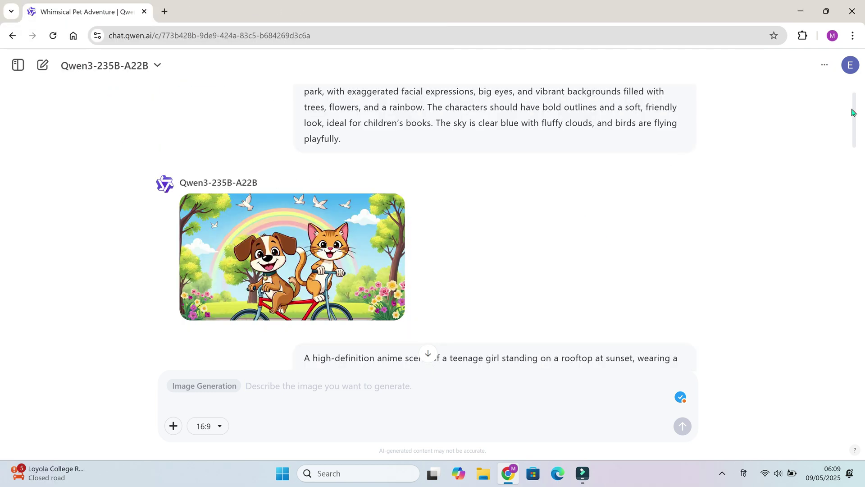
View the anime girl, old man portrait and warrior images enlarged, closing each in turn
left_click_drag(852, 113, 856, 198)
left_click(328, 207)
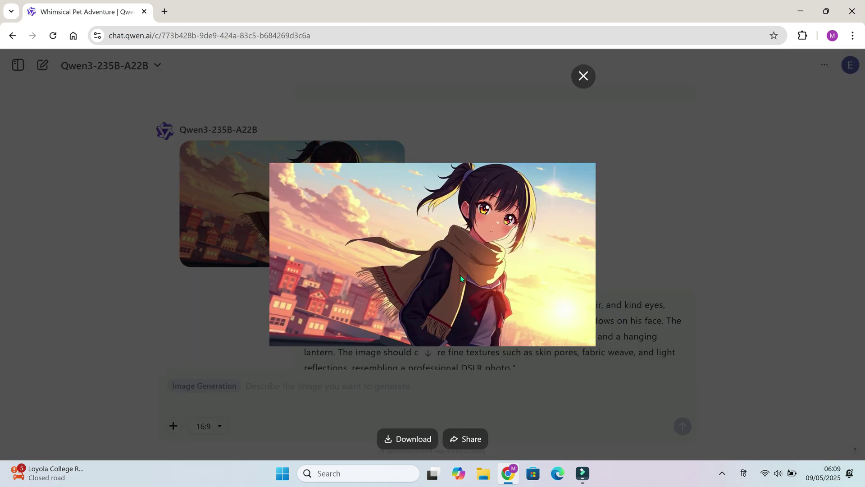
left_click(583, 76)
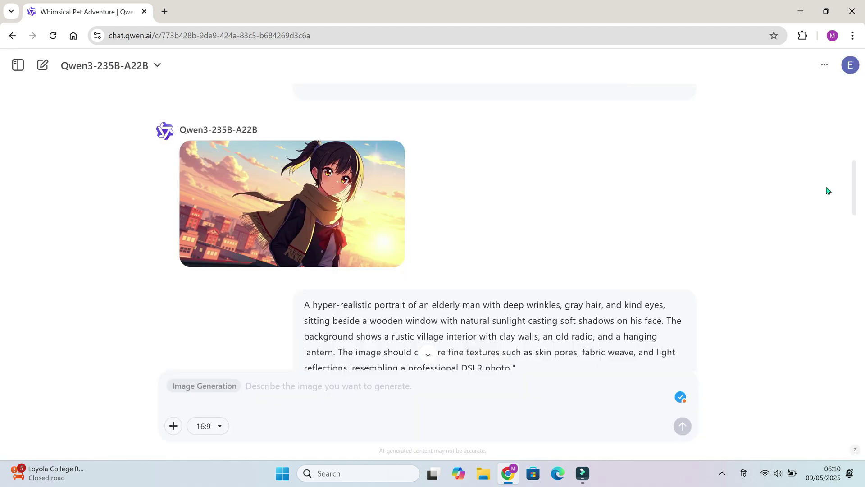
left_click_drag(854, 186, 864, 245)
left_click(386, 216)
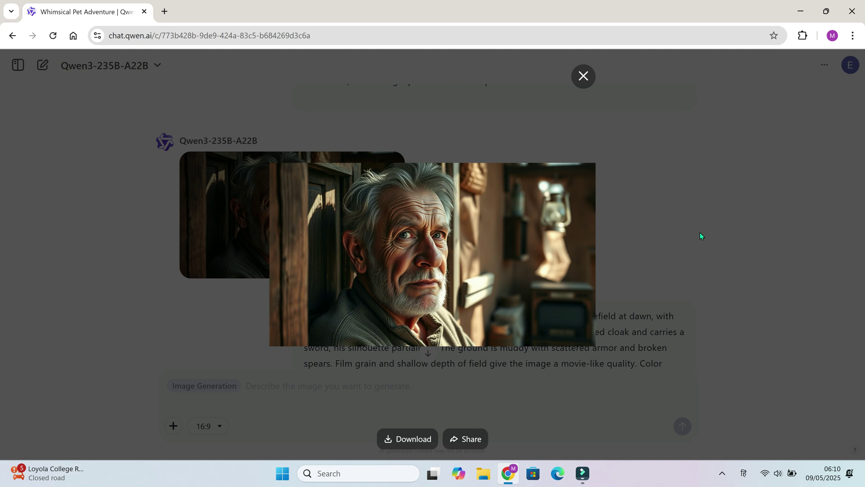
left_click(582, 132)
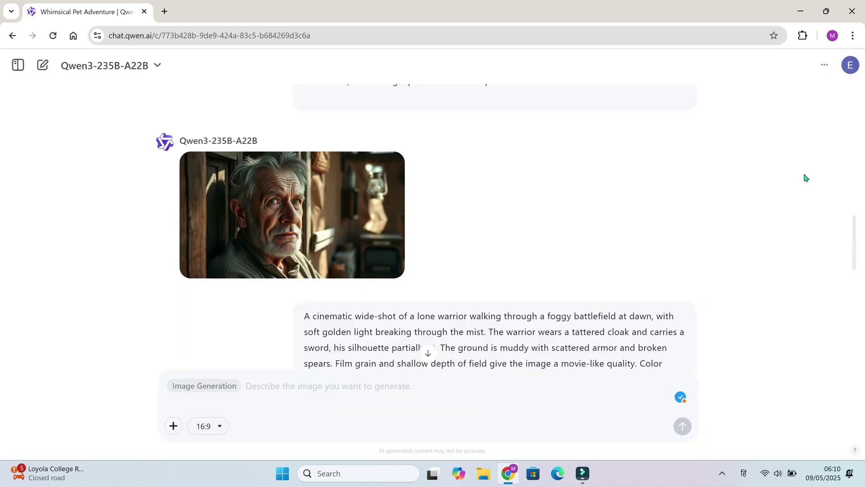
left_click_drag(855, 249, 853, 306)
left_click(322, 211)
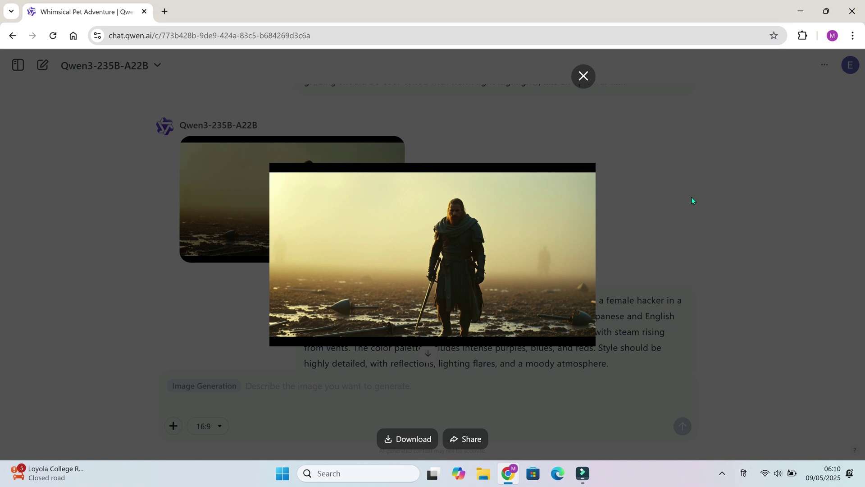
left_click(584, 77)
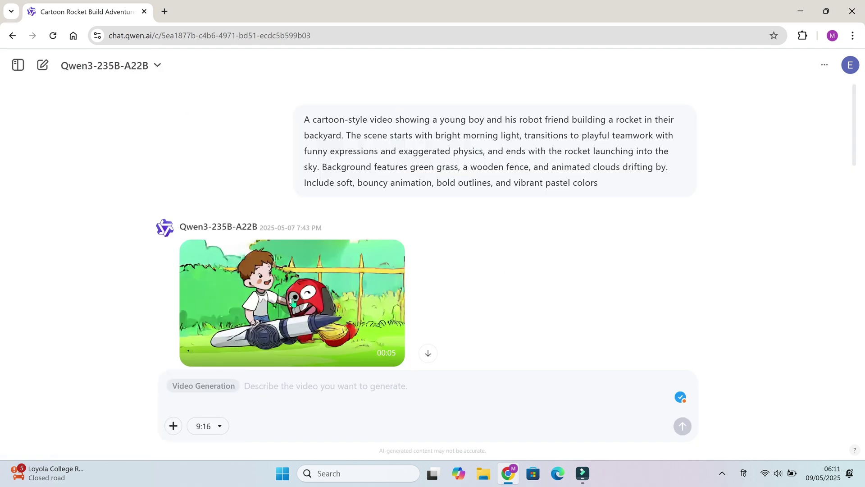
left_click(293, 302)
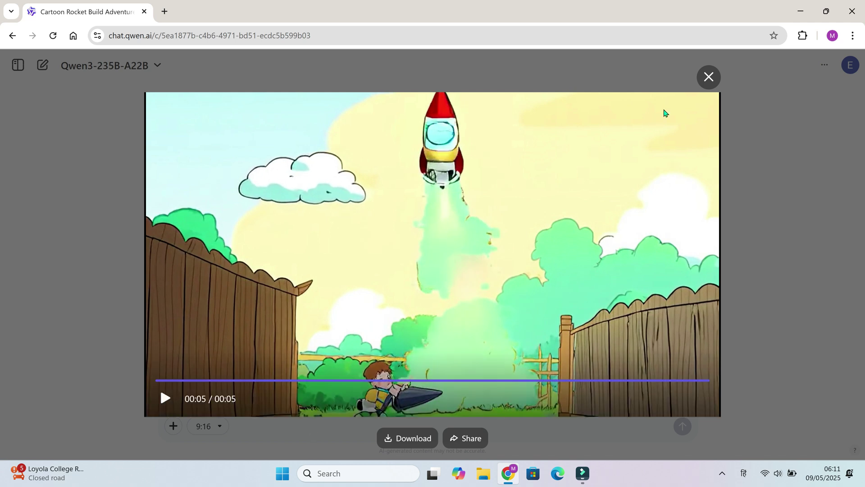
left_click(708, 77)
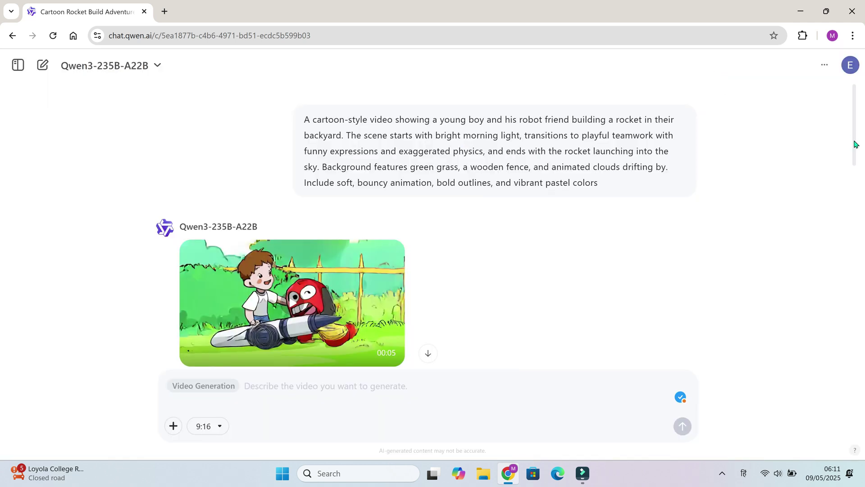
left_click_drag(855, 144, 850, 222)
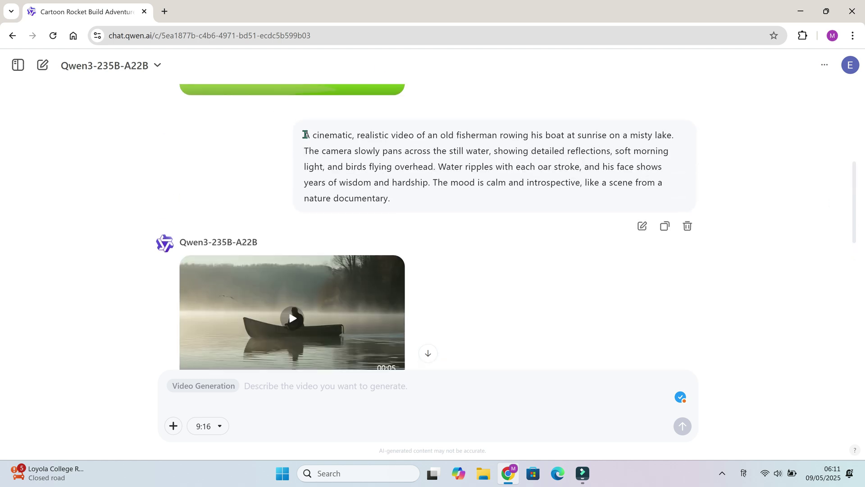
left_click_drag(305, 134, 396, 137)
left_click(779, 266)
scroll(450, 251, "down", 3)
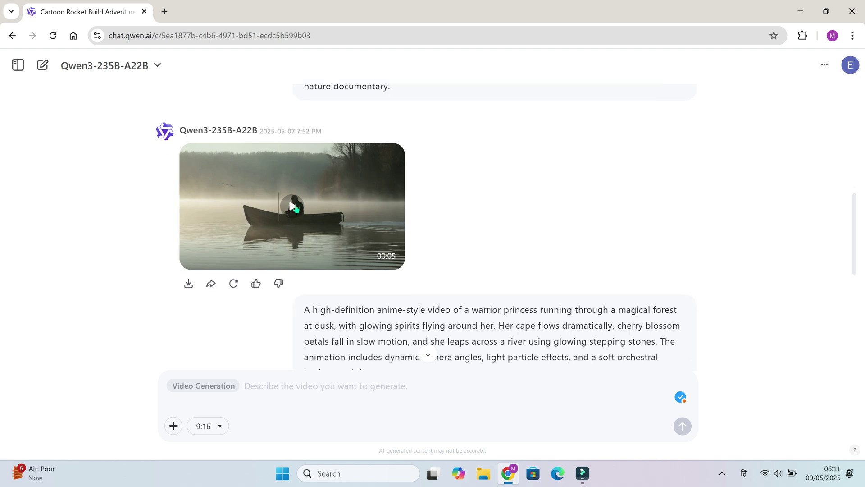
left_click(295, 209)
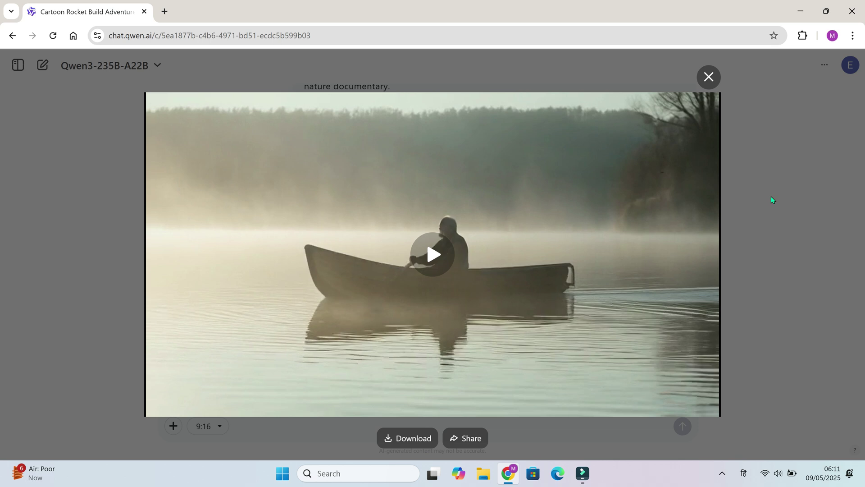
left_click(717, 77)
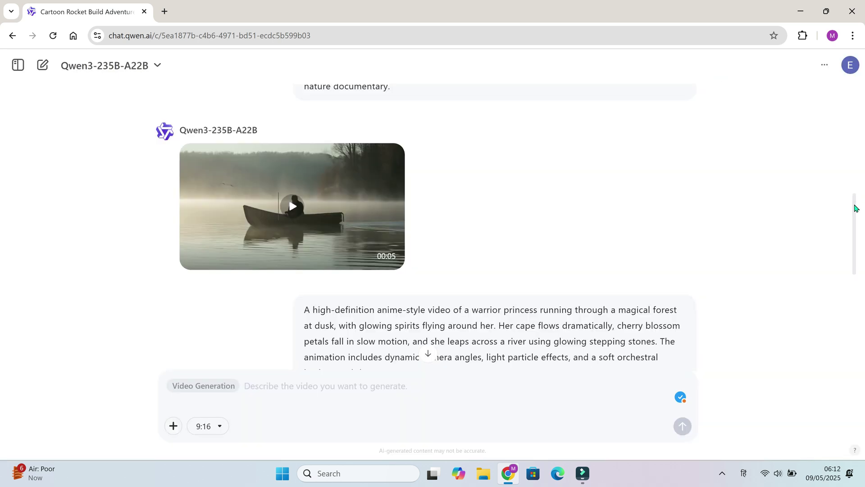
left_click_drag(856, 208, 861, 295)
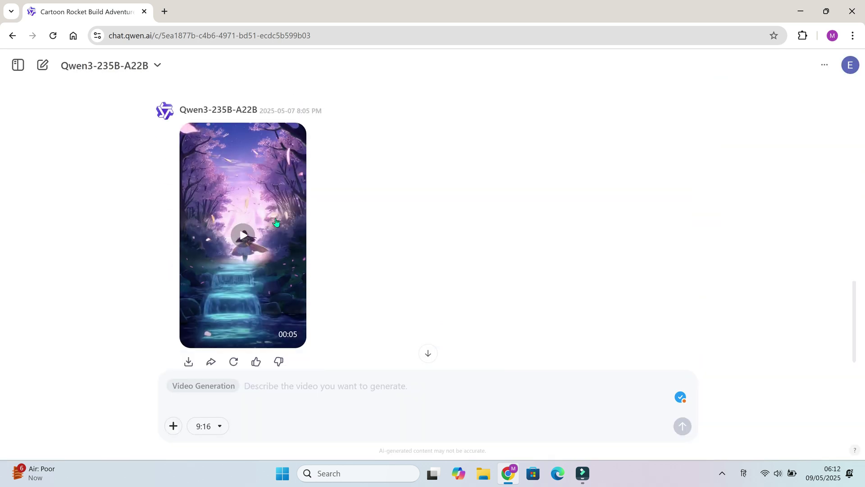
left_click(242, 235)
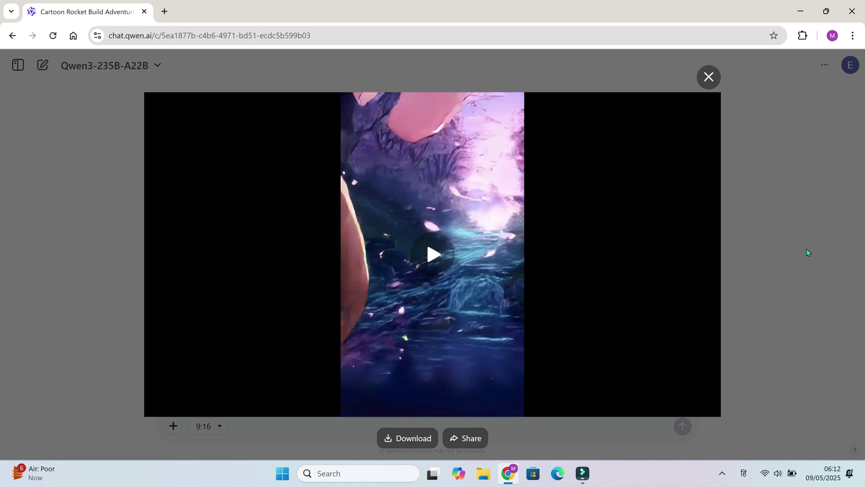
mouse_move(423, 261)
left_click(165, 398)
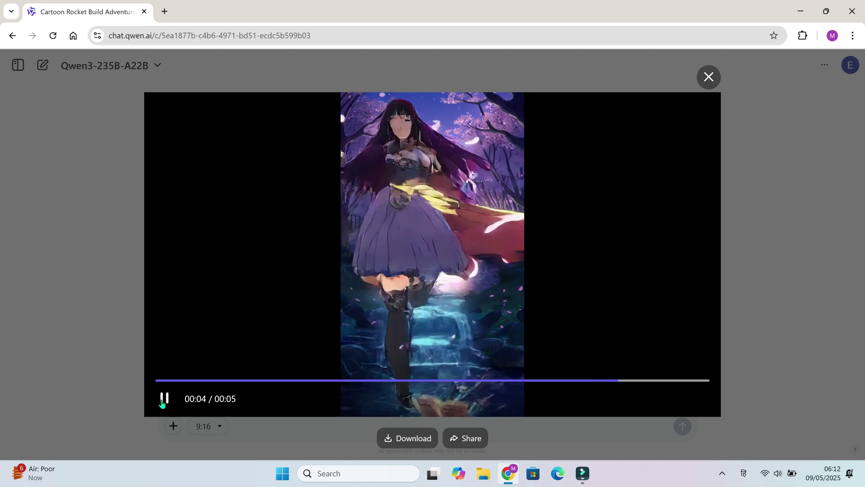
Close the enlarged anime forest video to return to the Cartoon Rocket Build Adventure chat
left_click(709, 77)
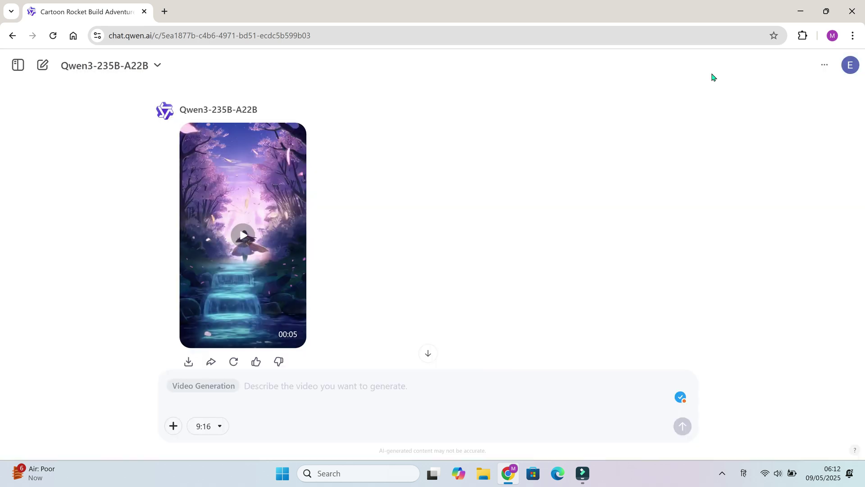